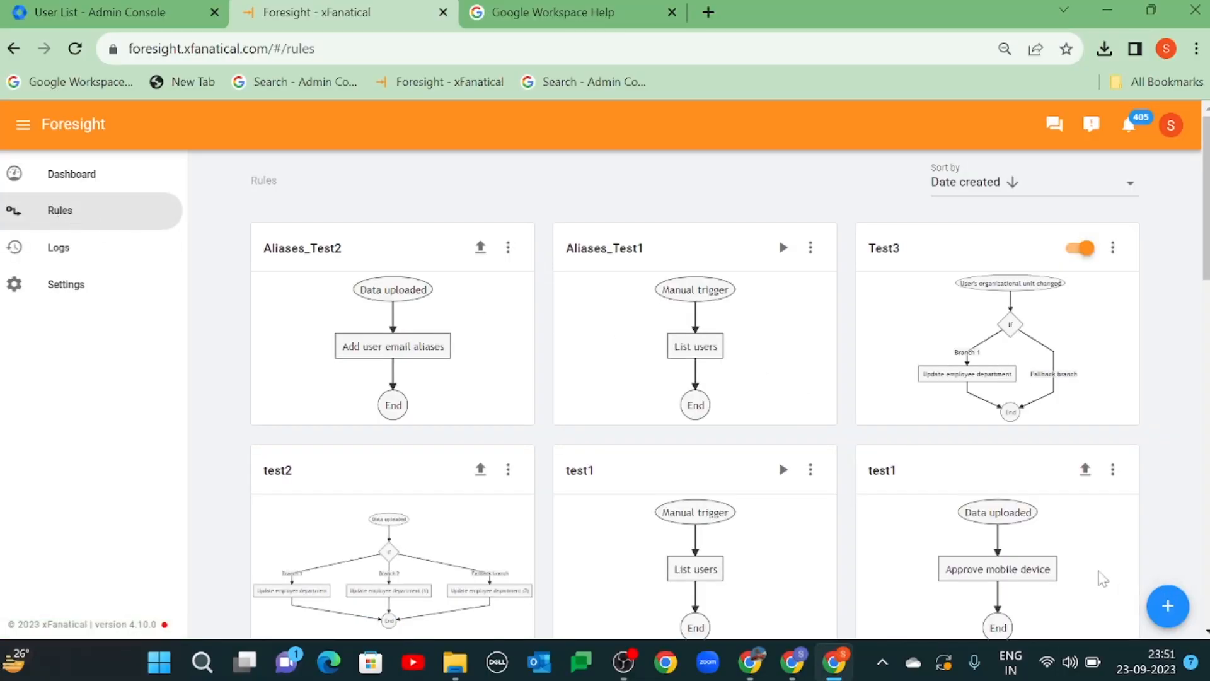
# - Start a new rule with a Manual trigger and the List users action, searching the actions for "list use"
pyautogui.scroll(-2, 522, 458)
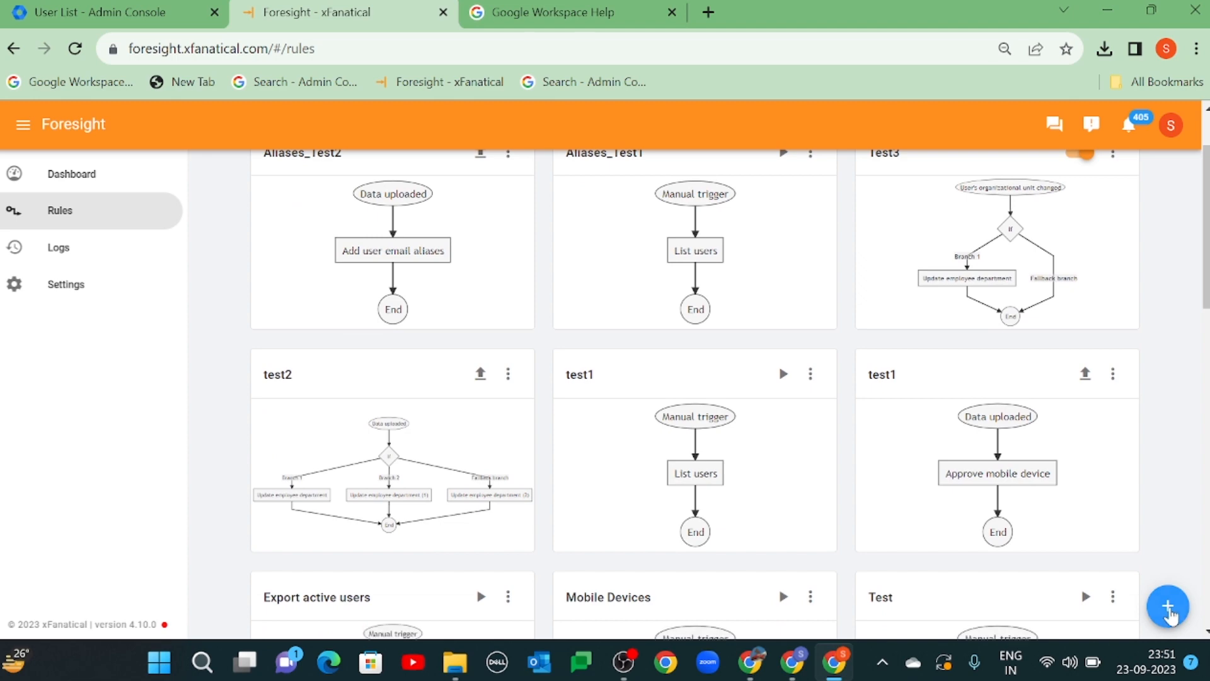
pyautogui.click(1169, 610)
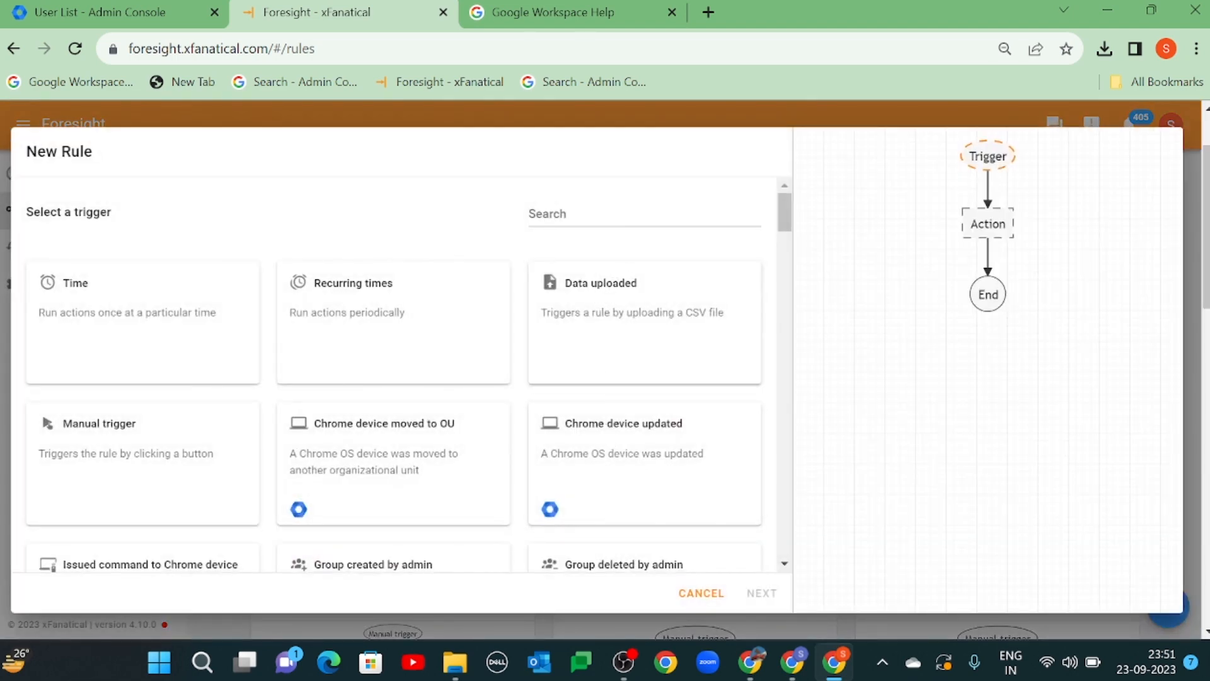
pyautogui.click(199, 453)
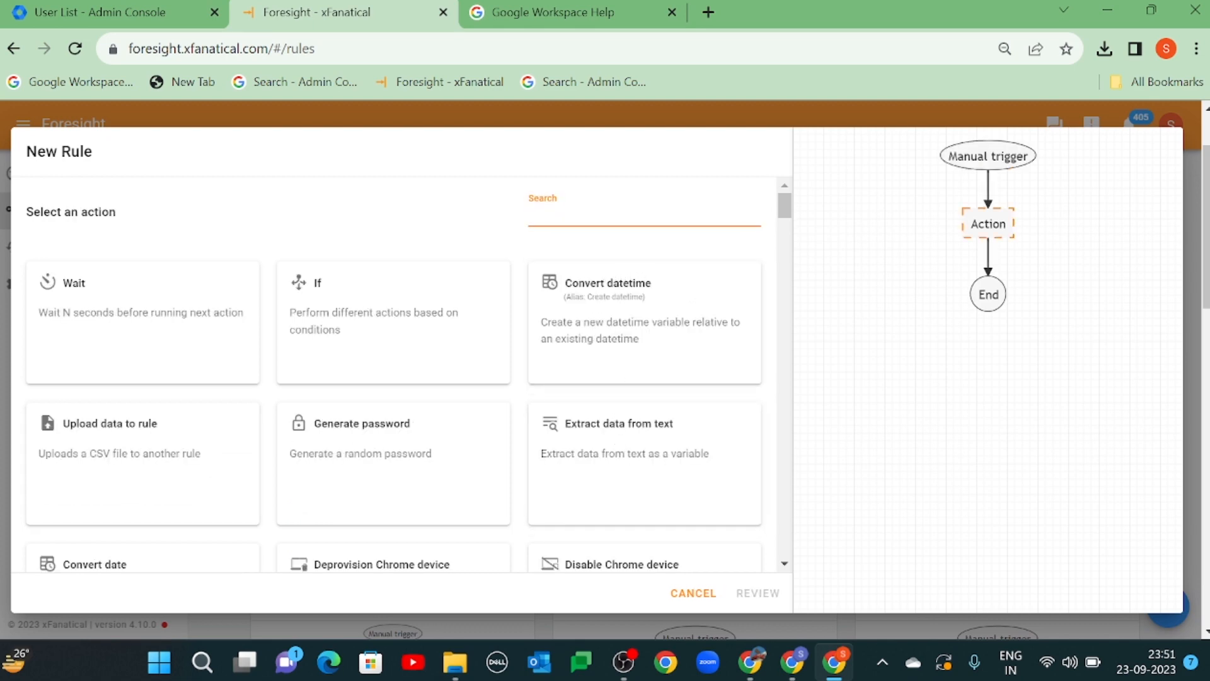
pyautogui.write('list use')
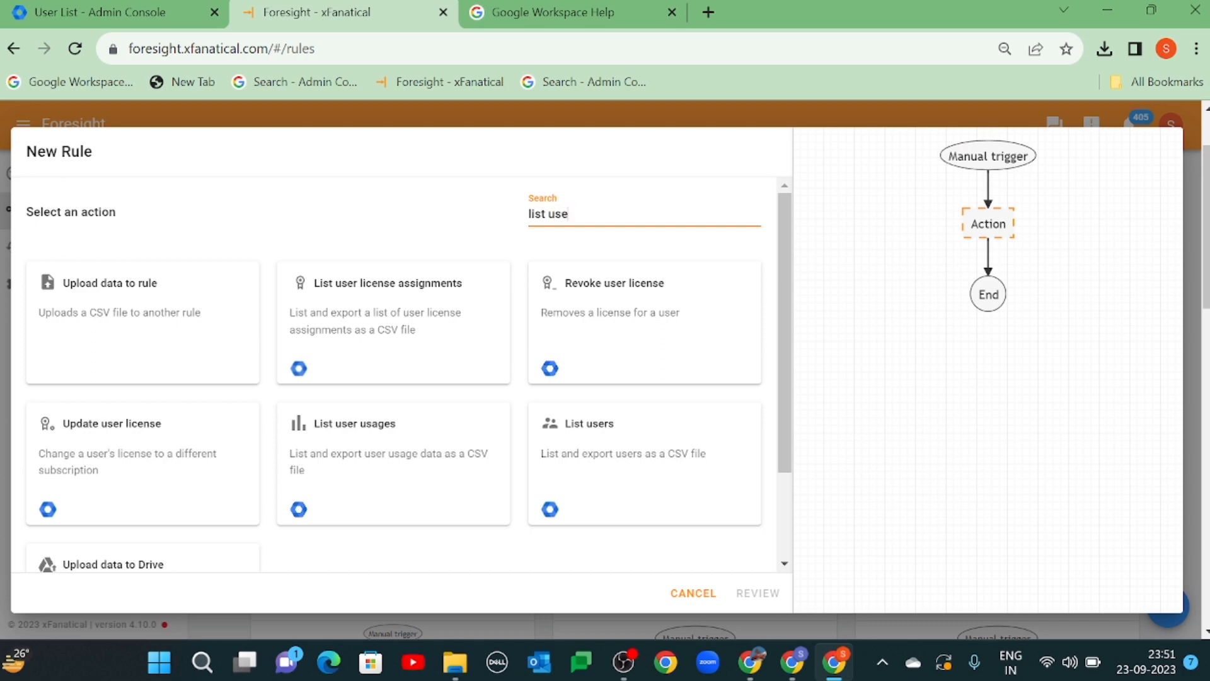
pyautogui.click(618, 423)
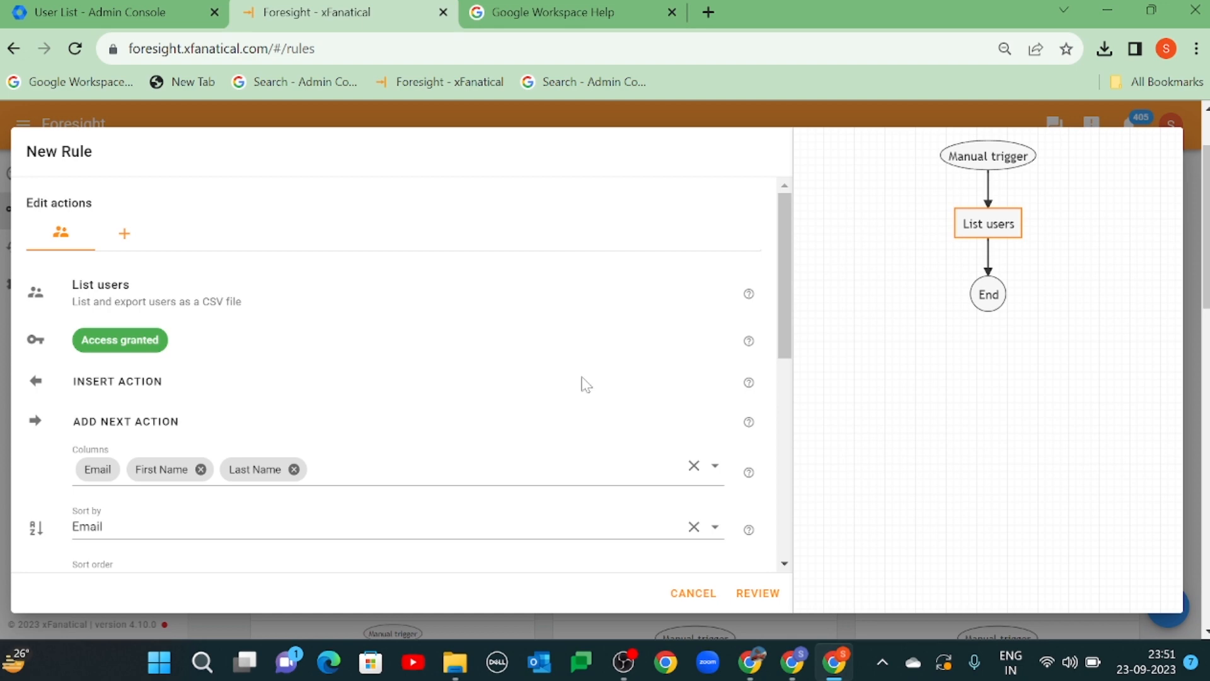
# - Remove the Last Name and First Name columns from the List users action and add the Org Unit Path column
pyautogui.click(294, 469)
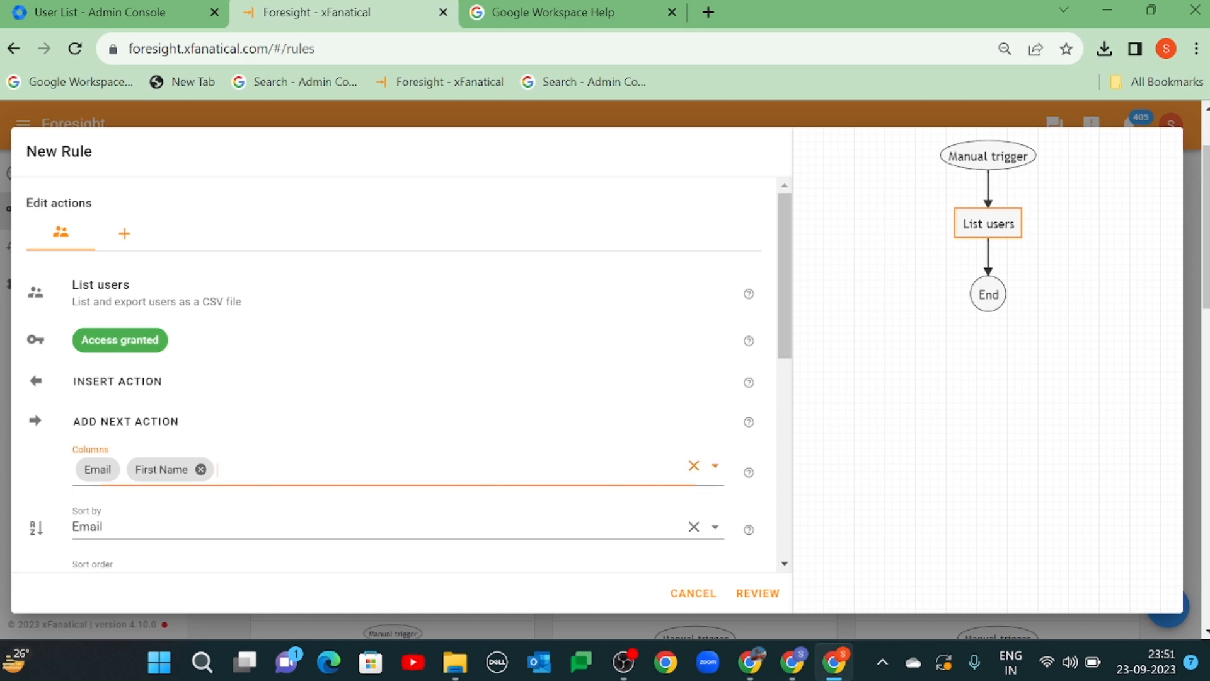
pyautogui.click(200, 469)
pyautogui.scroll(-2, 162, 467)
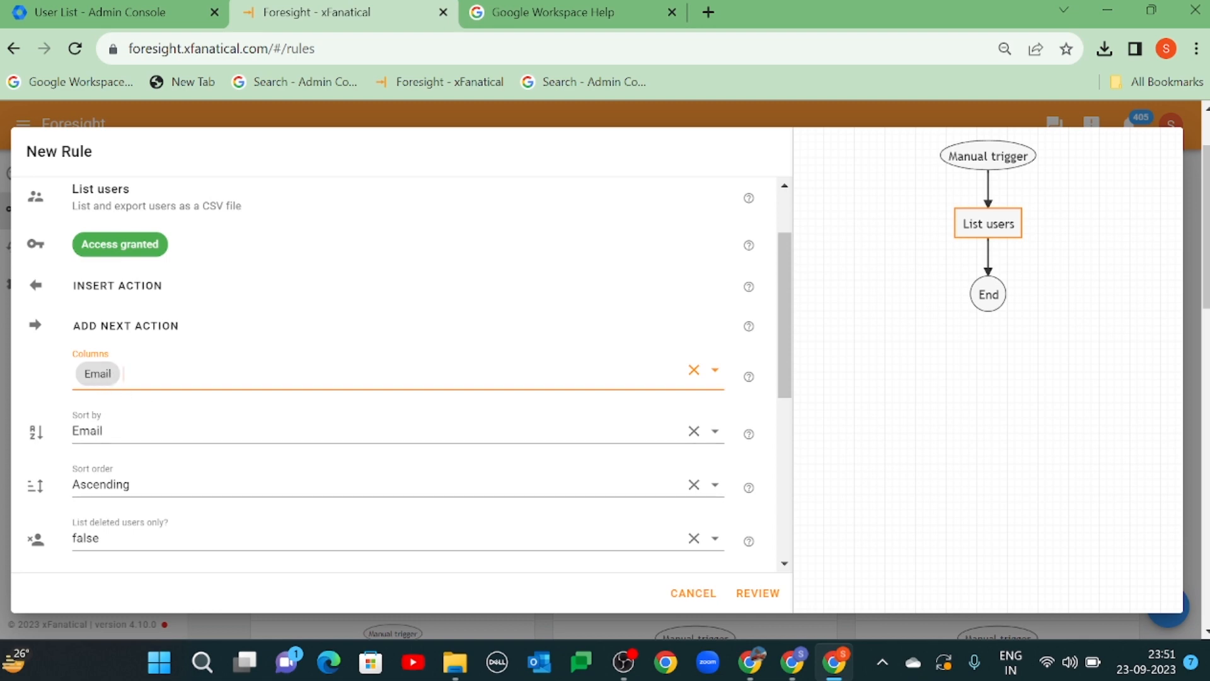
pyautogui.click(158, 378)
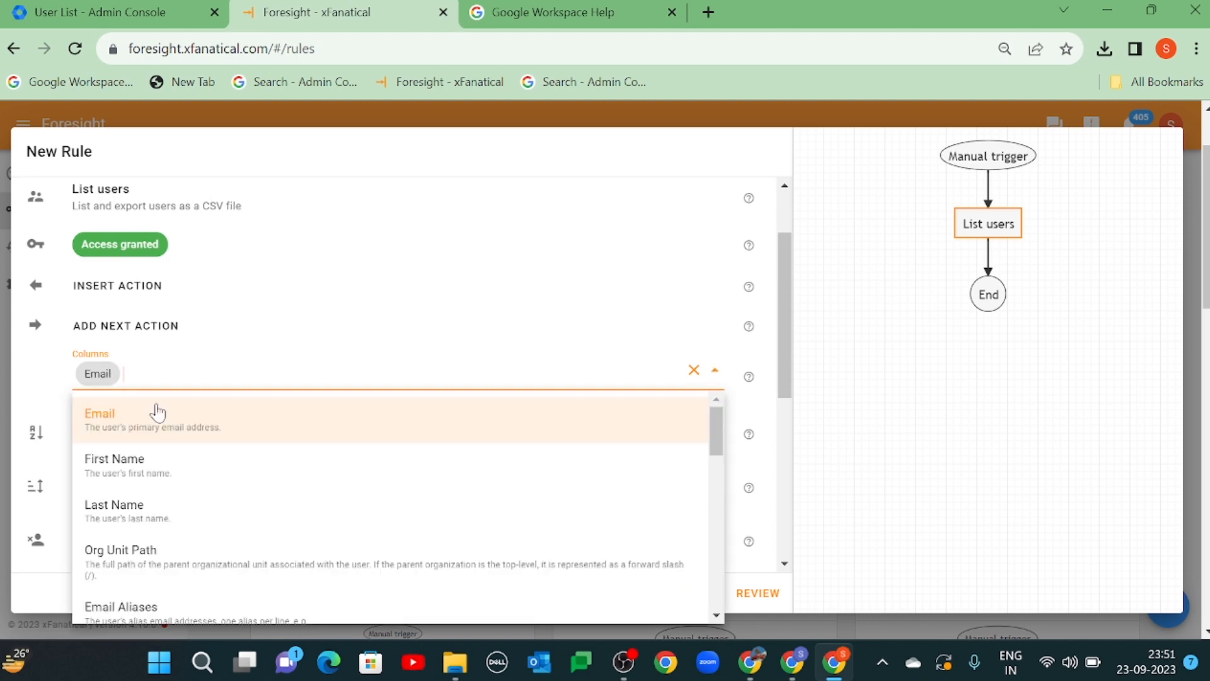
pyautogui.click(186, 567)
pyautogui.click(837, 454)
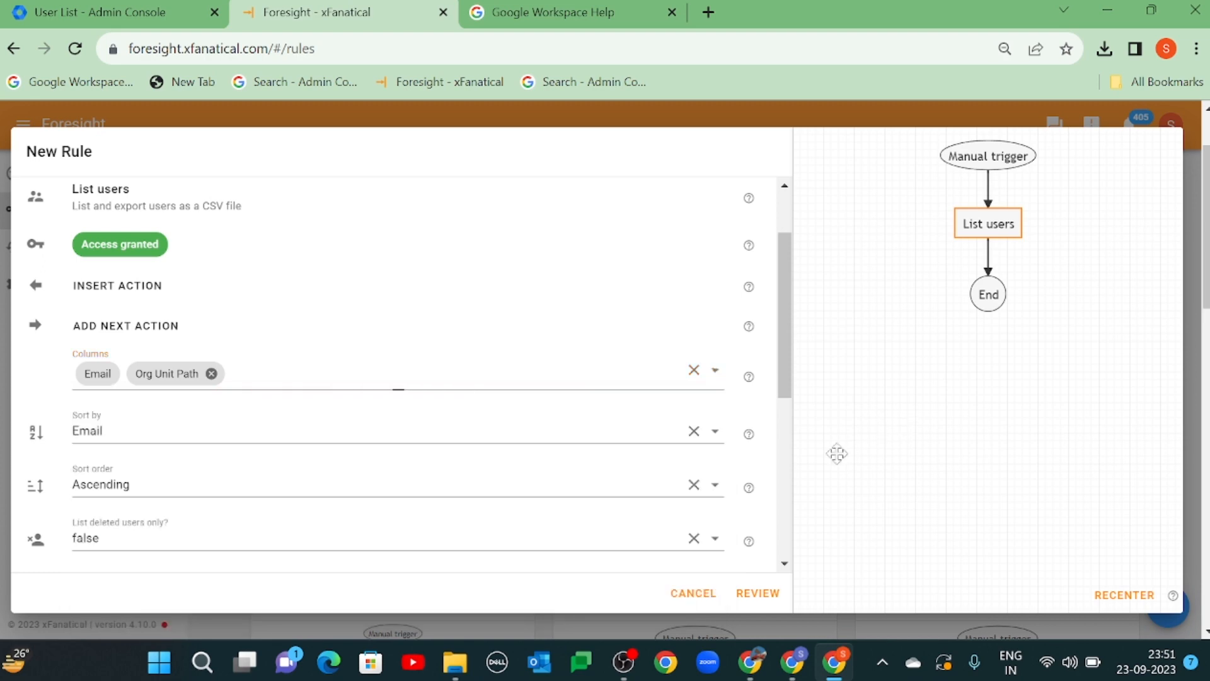
# - Proceed to the rule's review, name it "Rule1(A)- OU based department update", and create it
pyautogui.scroll(-1, 736, 498)
pyautogui.scroll(-4, 734, 496)
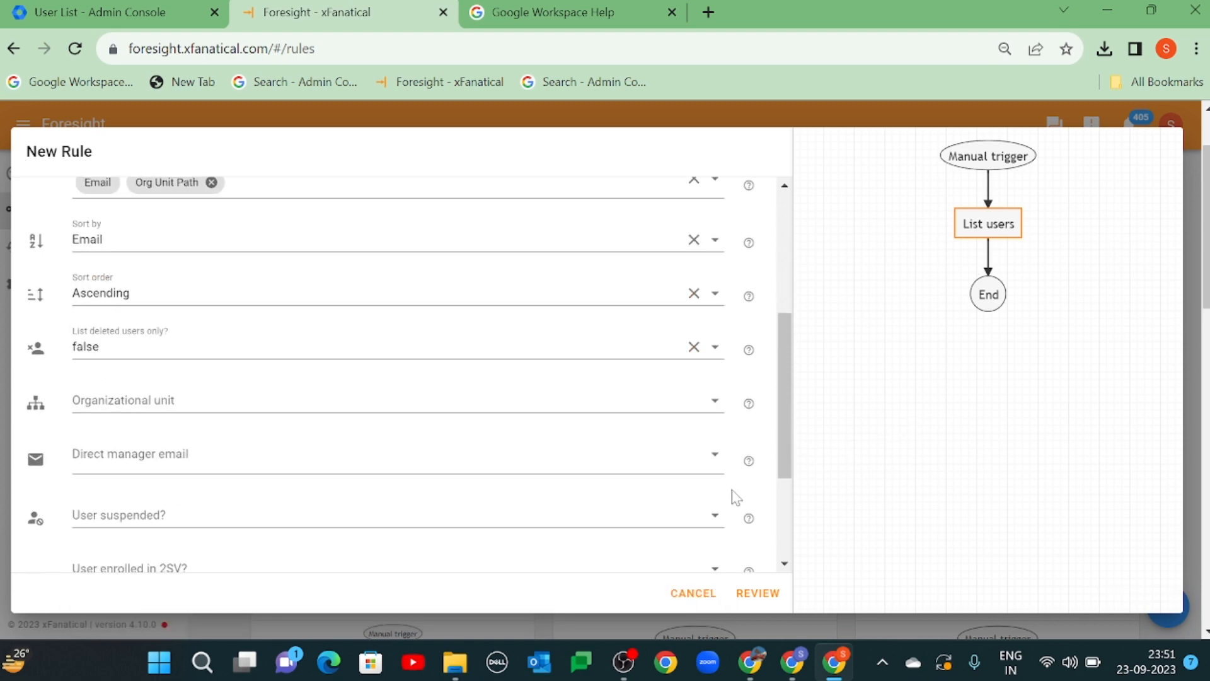
pyautogui.click(771, 593)
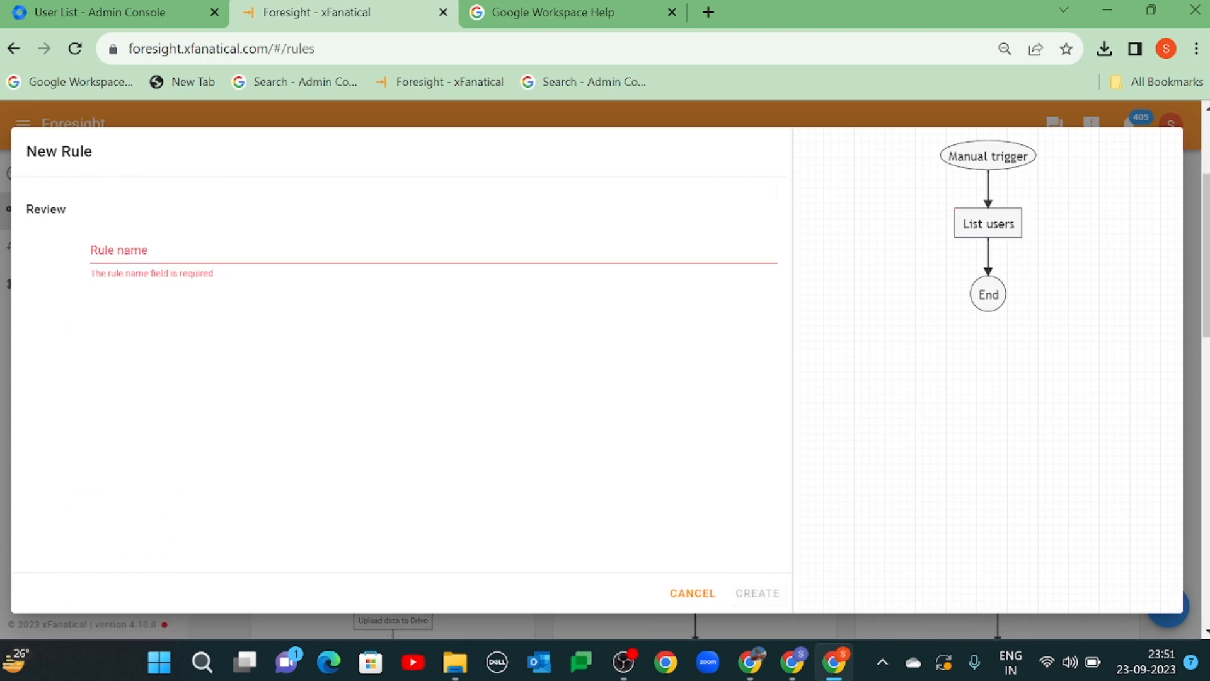
pyautogui.write('Rule1(A)- OU based department updat')
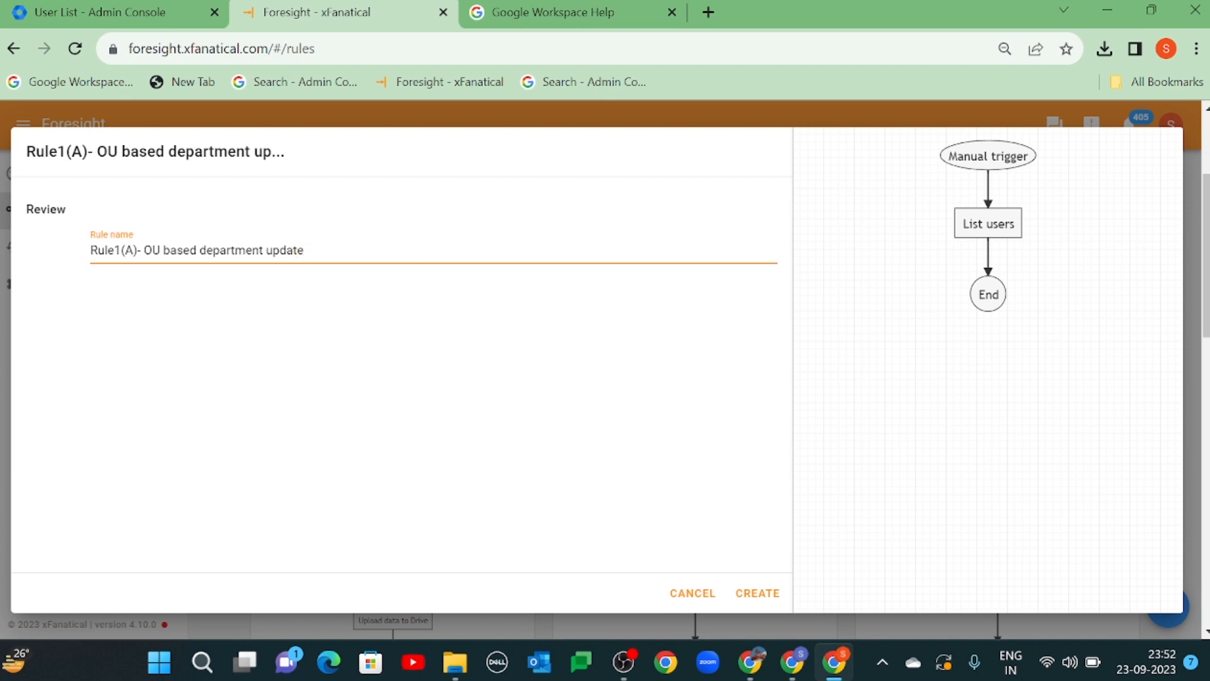
pyautogui.write('e')
pyautogui.click(763, 593)
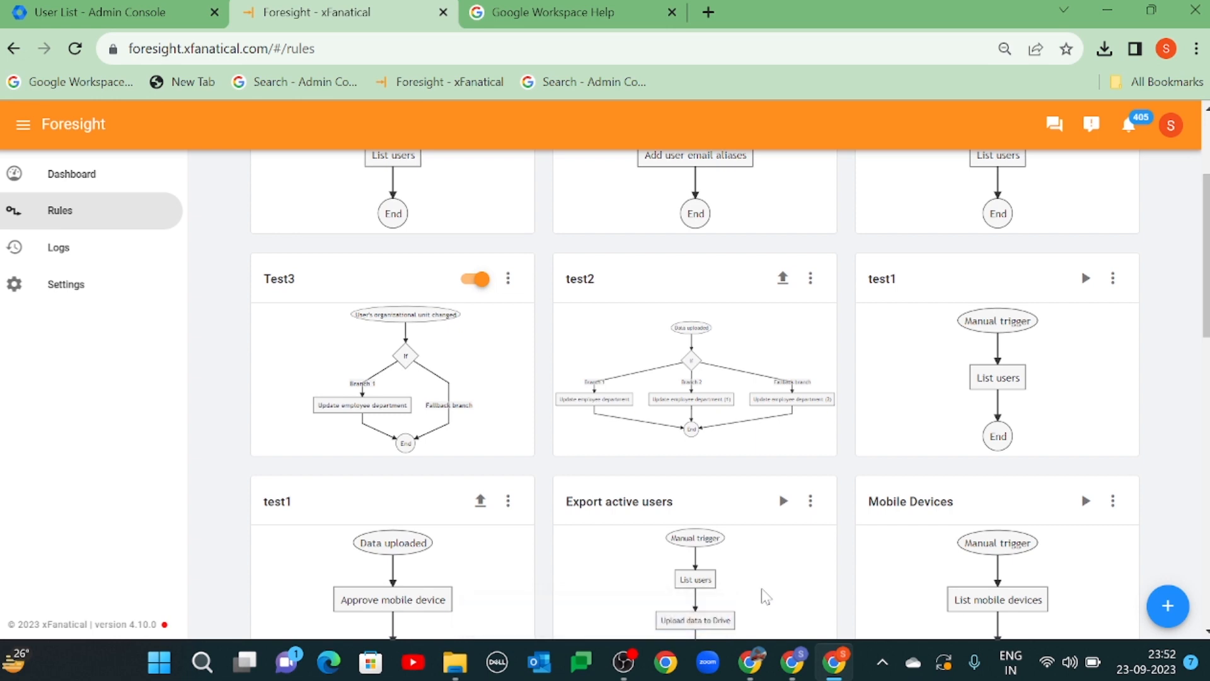
# - Run the Rule1(A)- OU based department update rule and open its newest log entry and the exported users CSV
pyautogui.scroll(3, 378, 343)
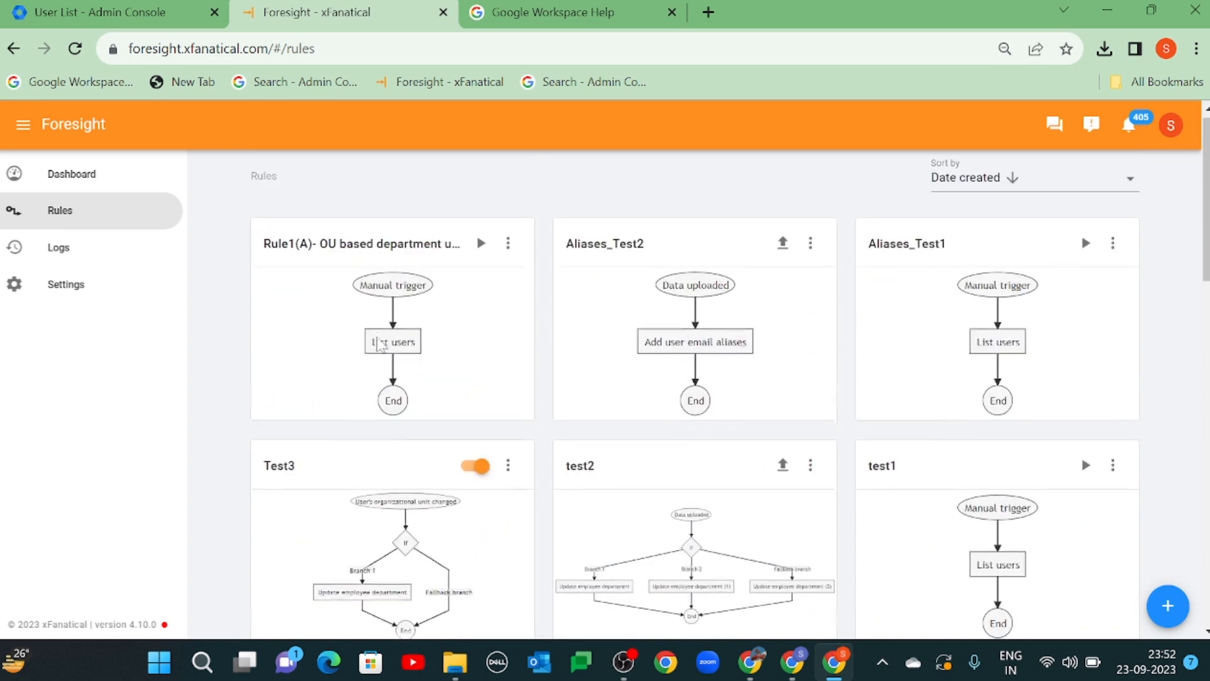
pyautogui.click(481, 244)
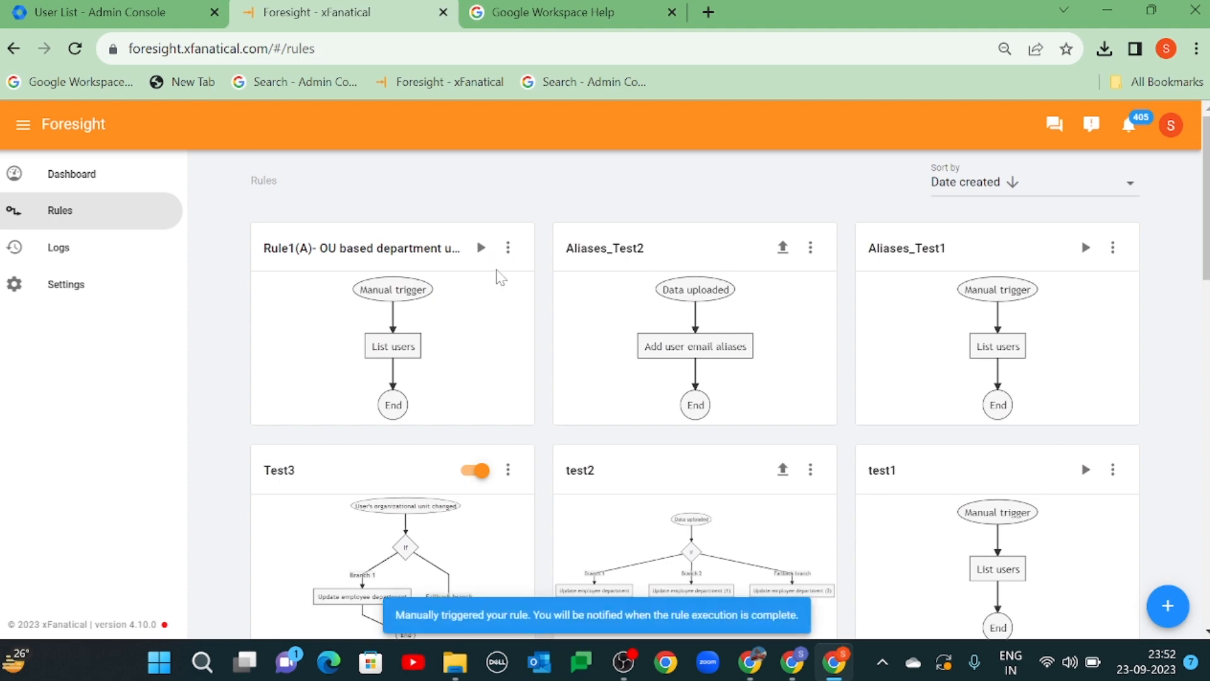
pyautogui.click(88, 249)
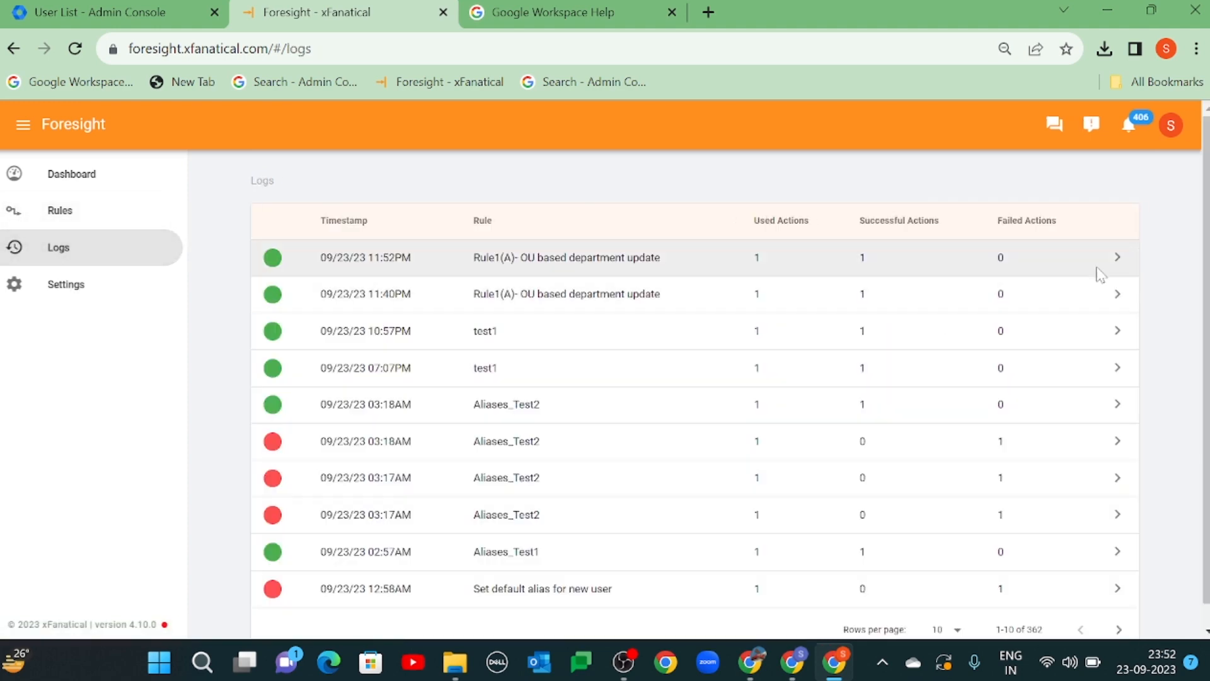
pyautogui.click(1117, 258)
pyautogui.scroll(-2, 1071, 485)
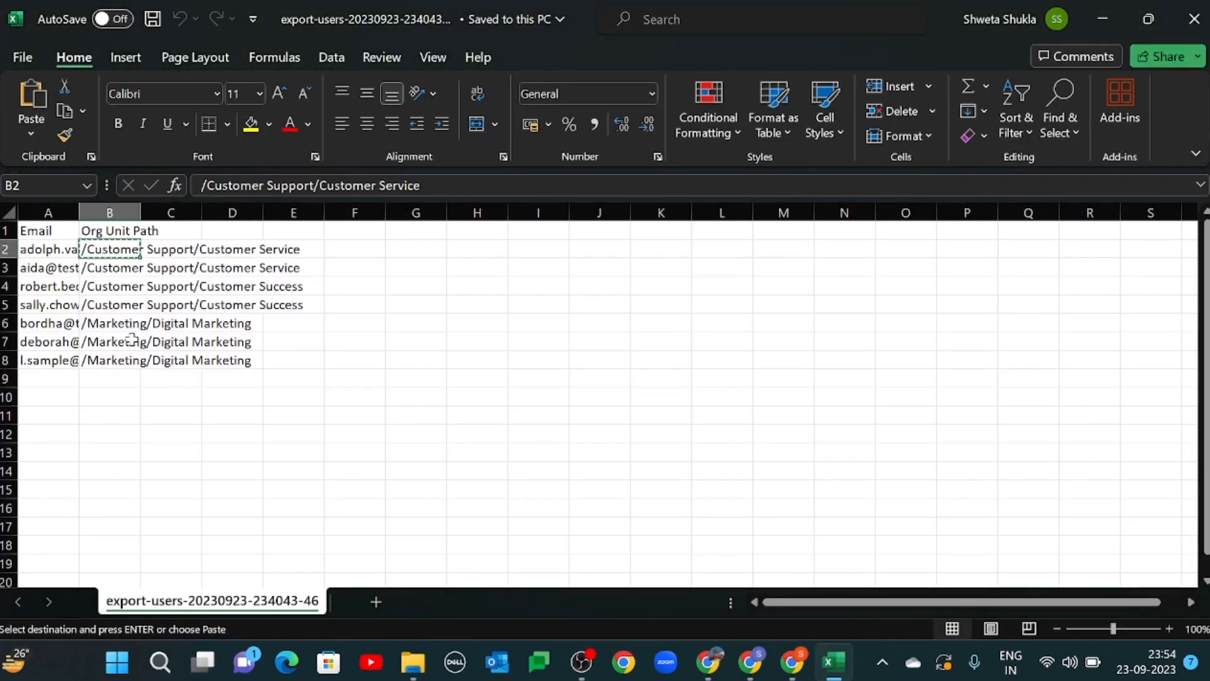
pyautogui.click(114, 324)
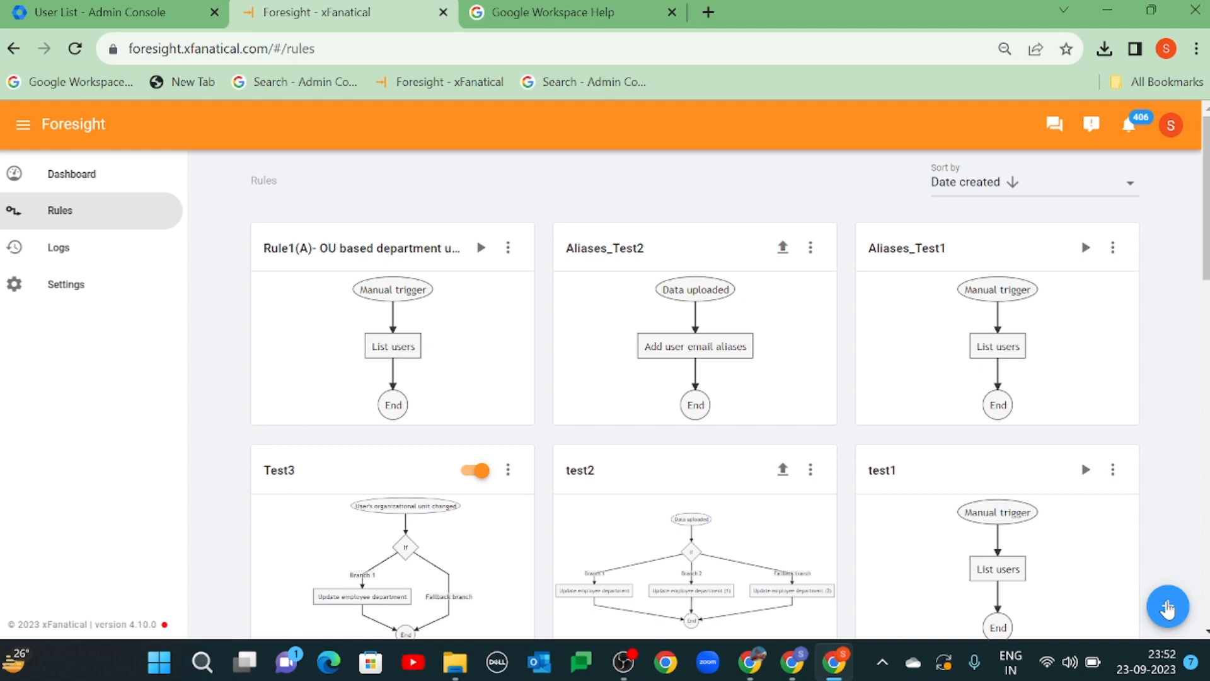
pyautogui.click(1167, 607)
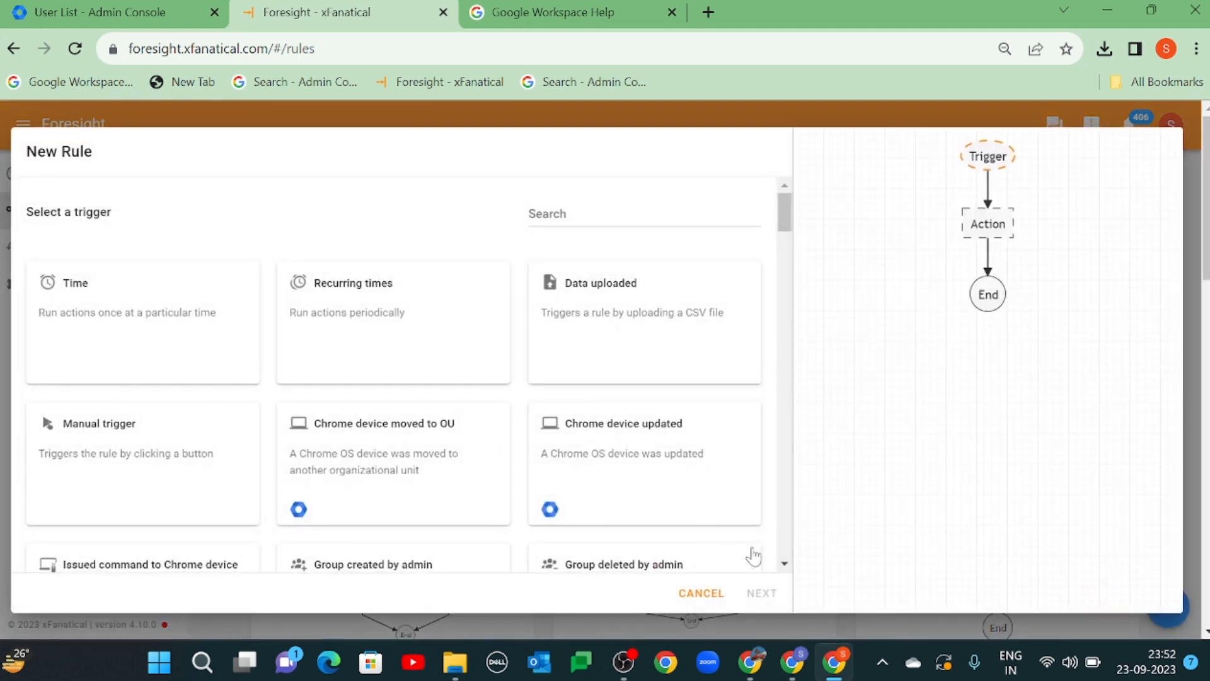
pyautogui.click(616, 308)
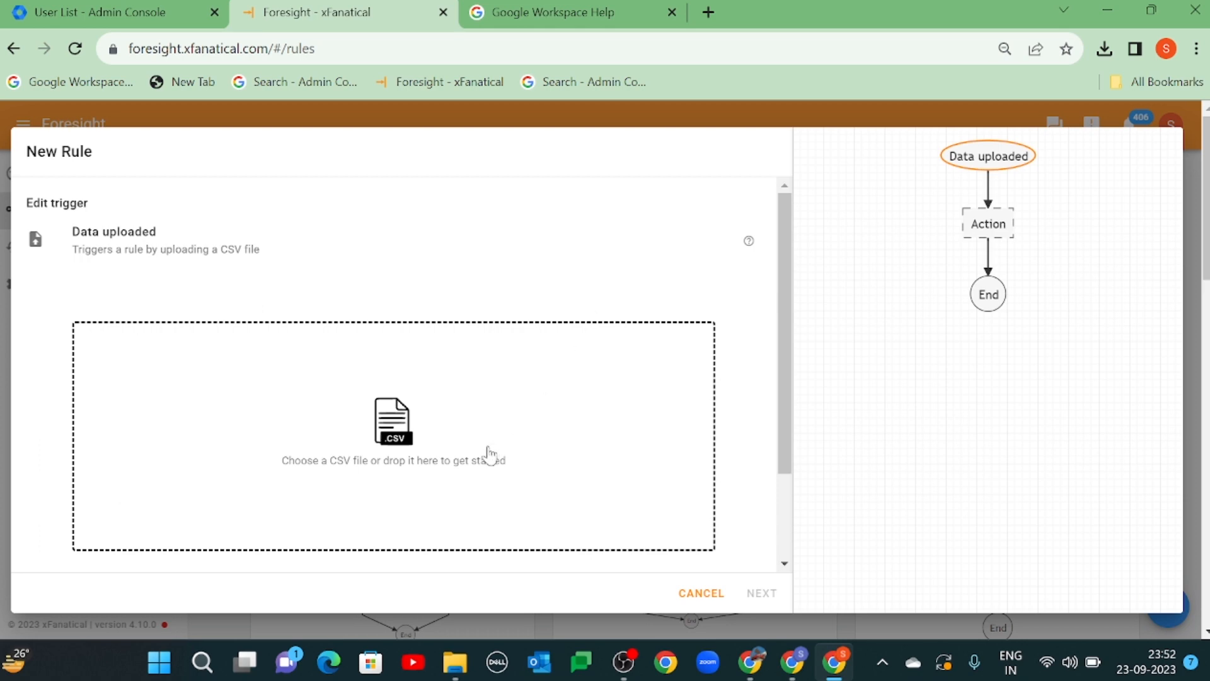
pyautogui.click(402, 434)
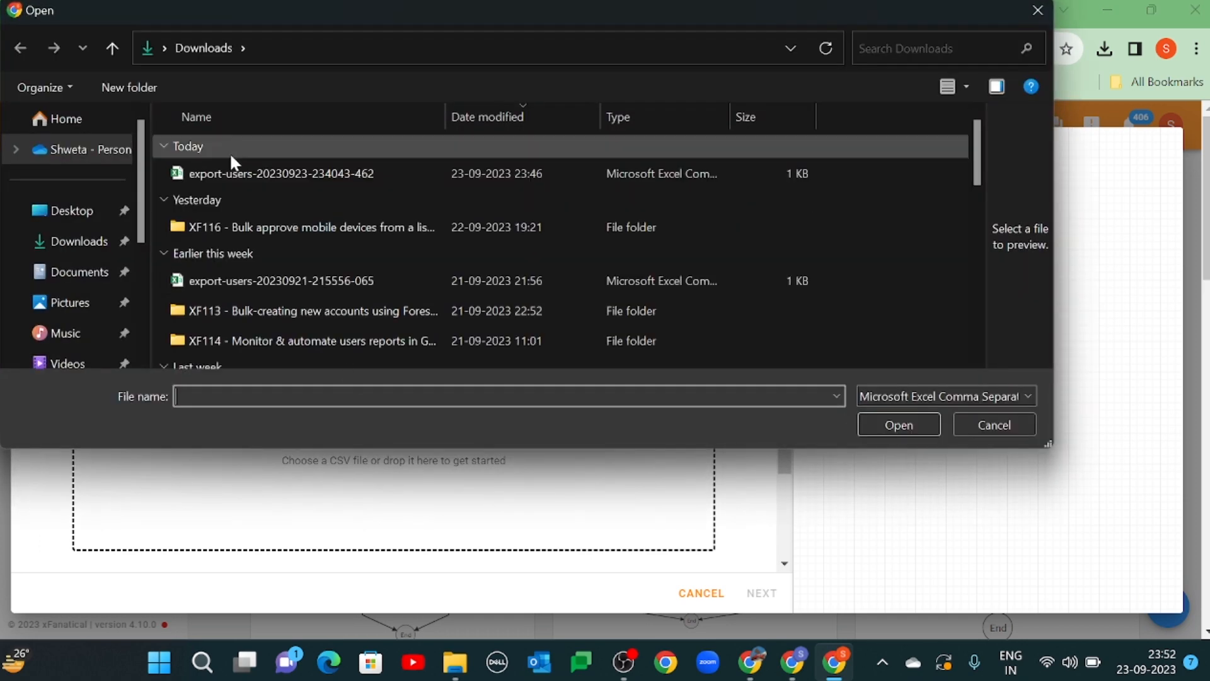
pyautogui.click(233, 169)
pyautogui.click(870, 423)
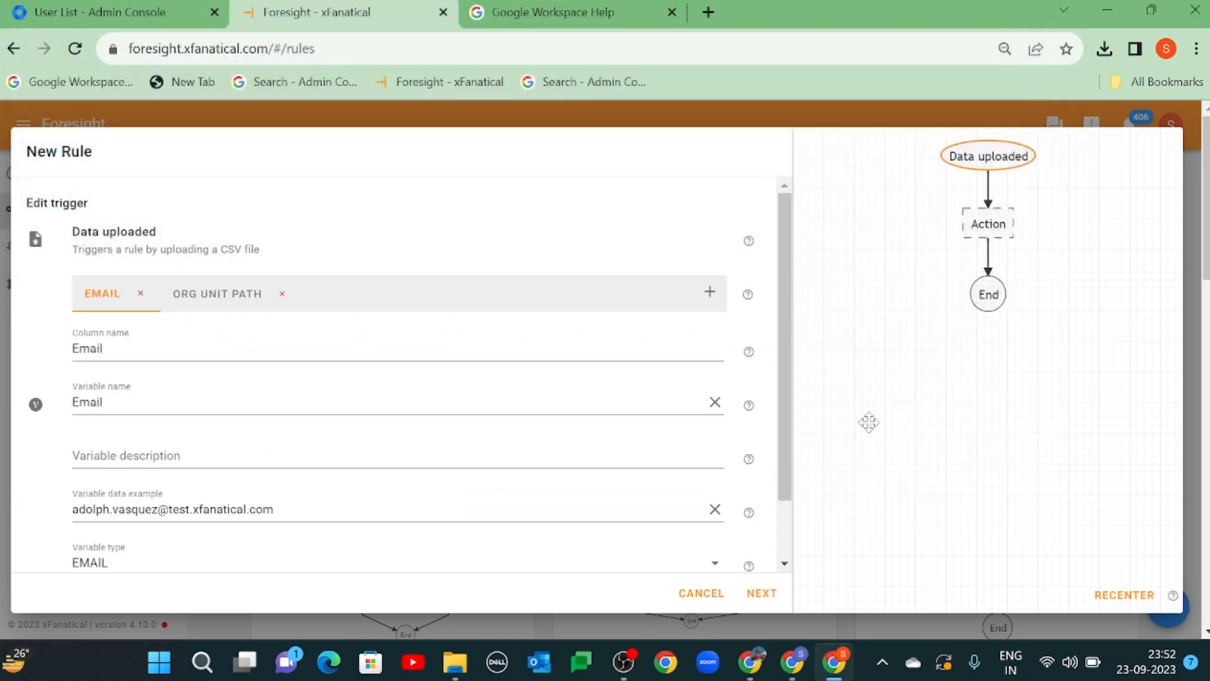
pyautogui.scroll(-2, 491, 480)
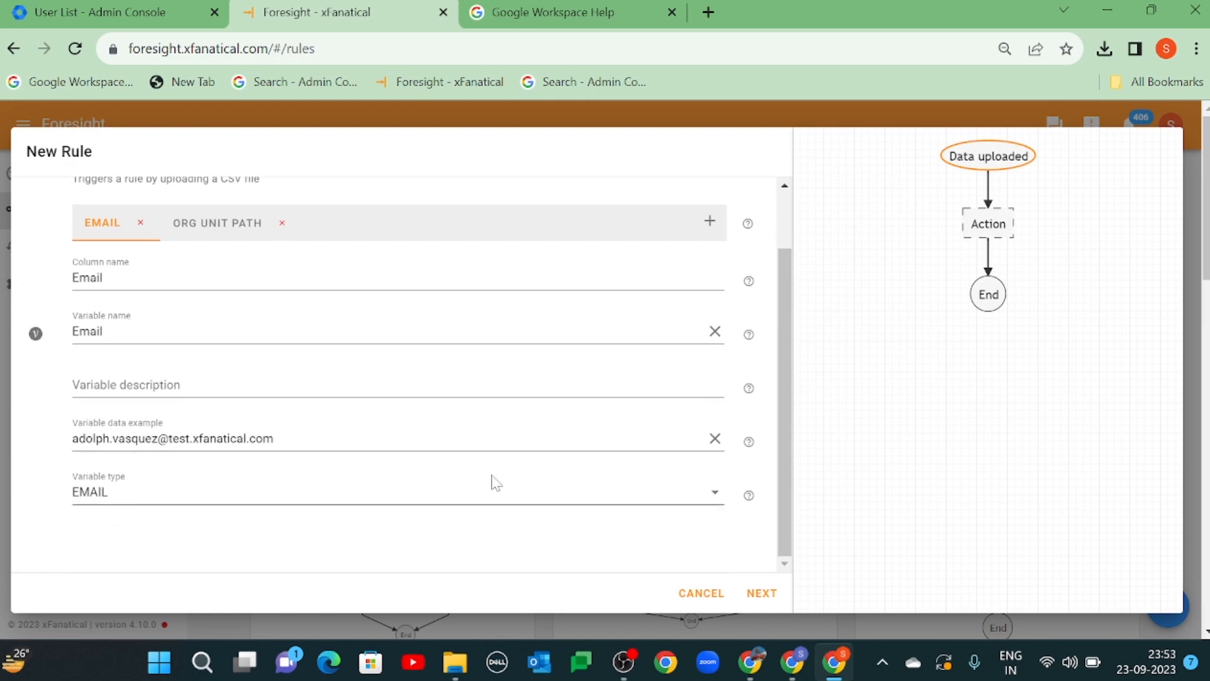
pyautogui.click(761, 595)
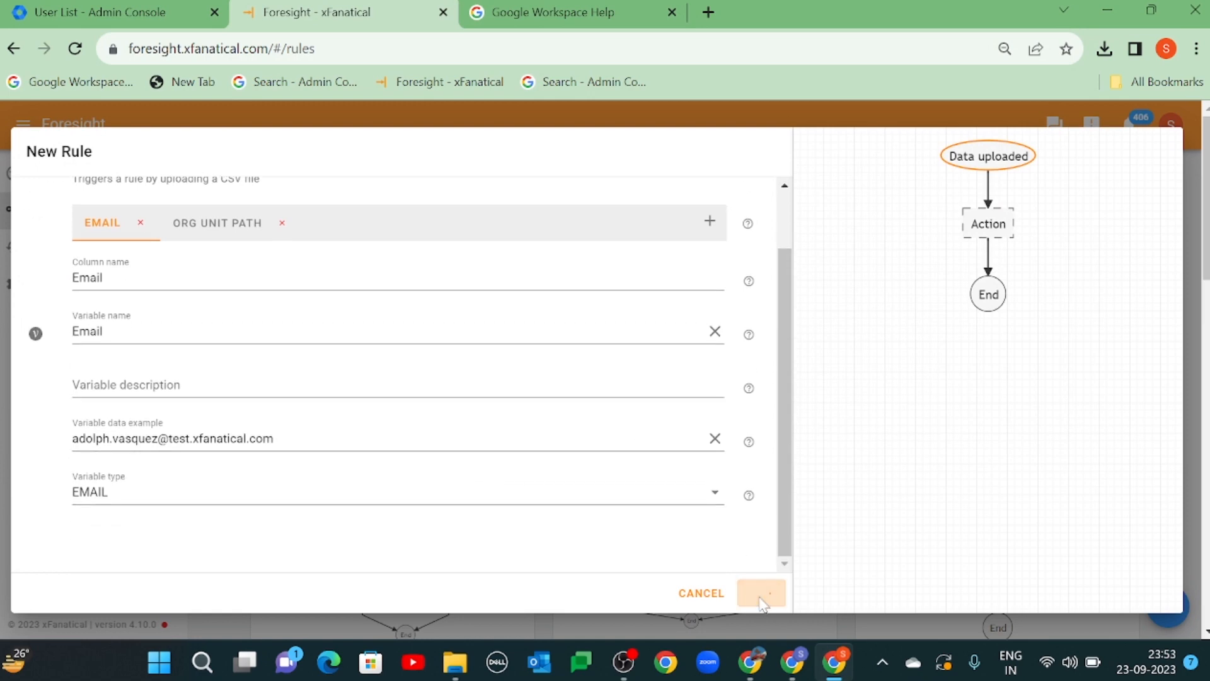
# - Add an If action whose Branch 1 condition checks Org Unit Path with the operator "text starts with"
pyautogui.scroll(2, 616, 353)
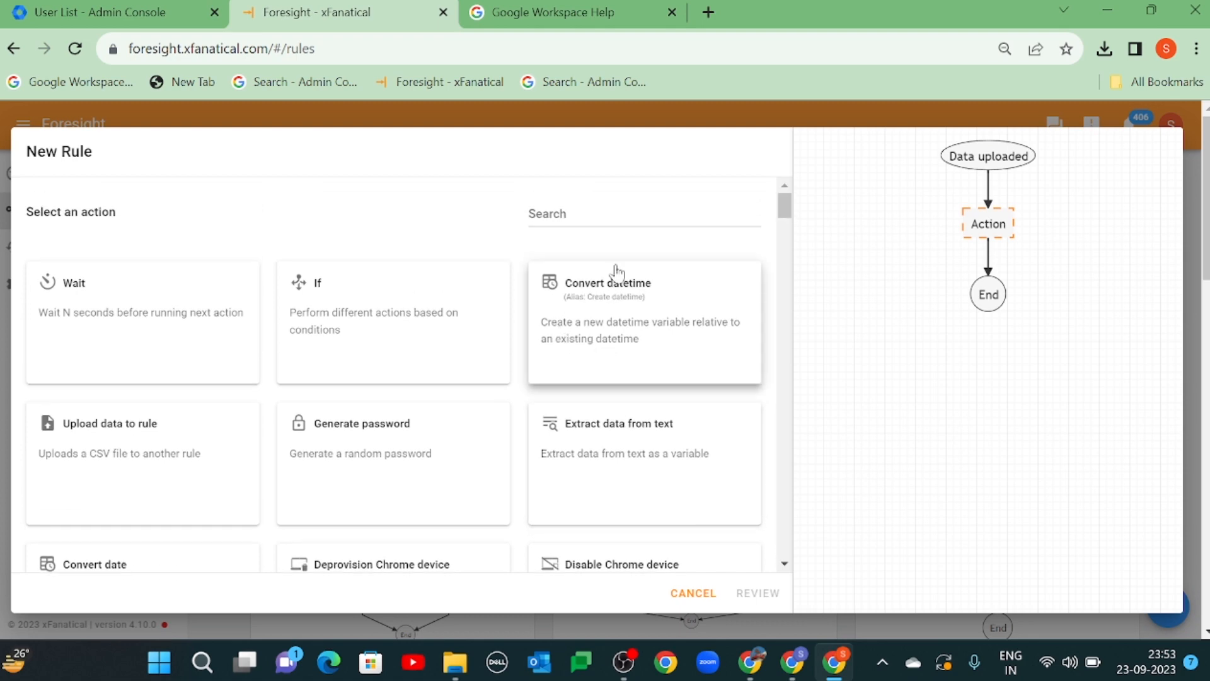
pyautogui.click(383, 326)
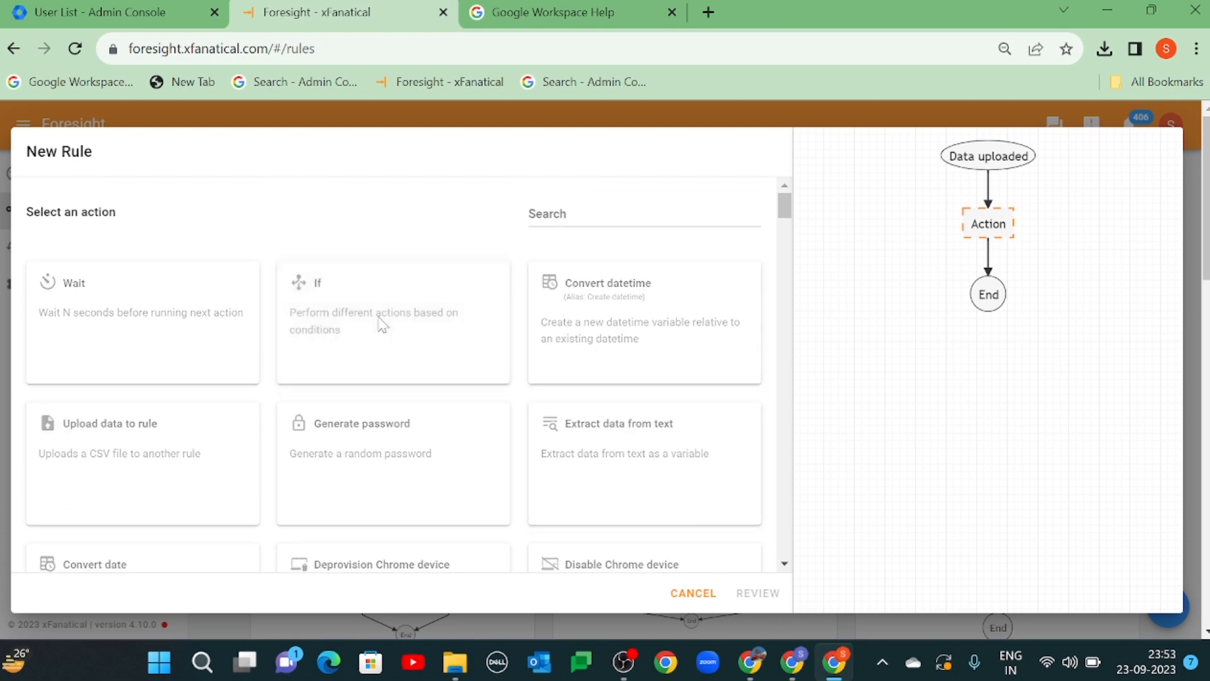
pyautogui.click(208, 441)
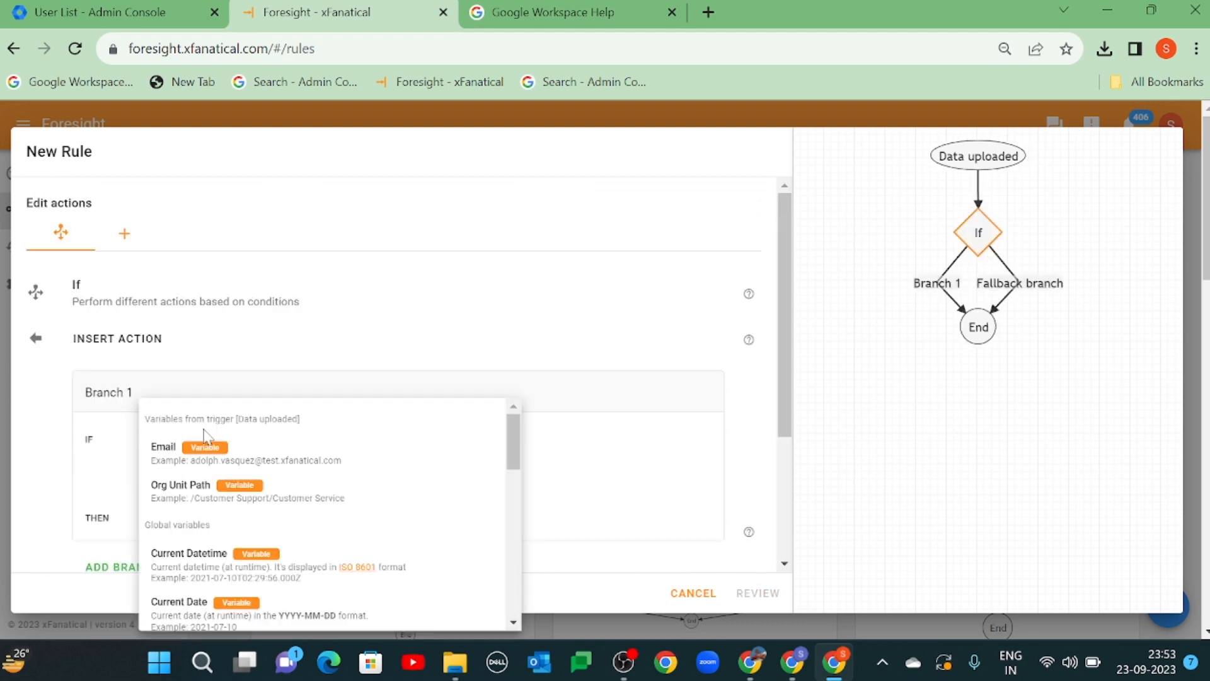
pyautogui.click(203, 503)
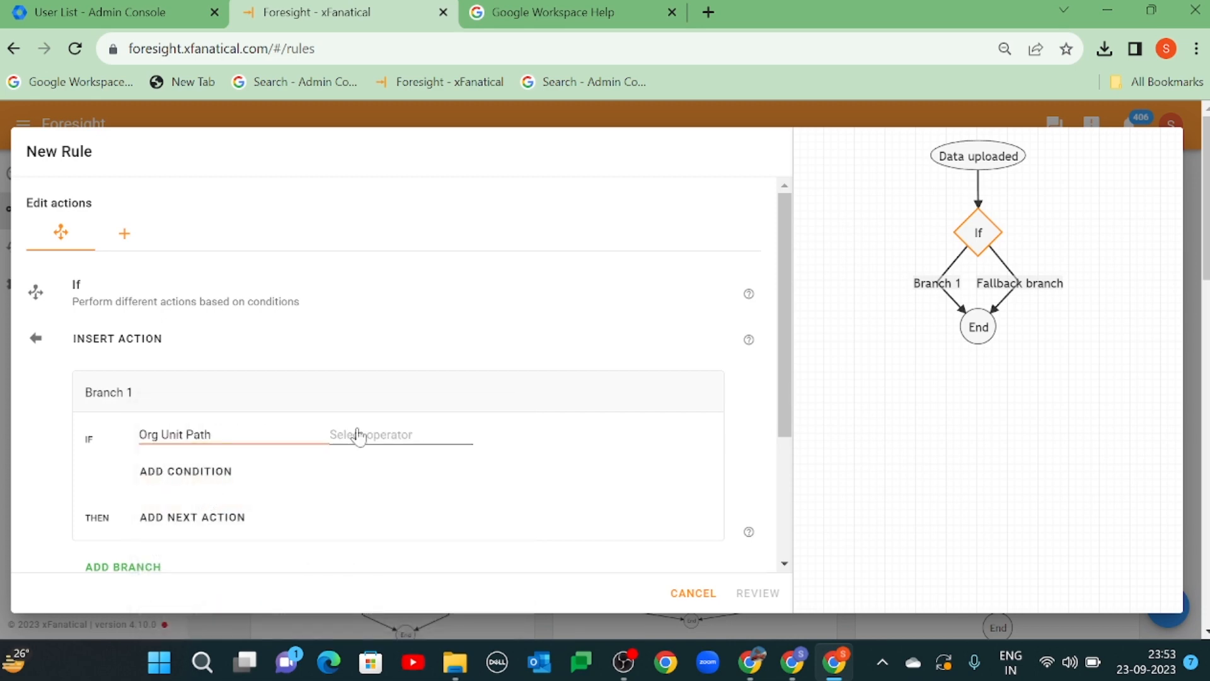
pyautogui.click(358, 435)
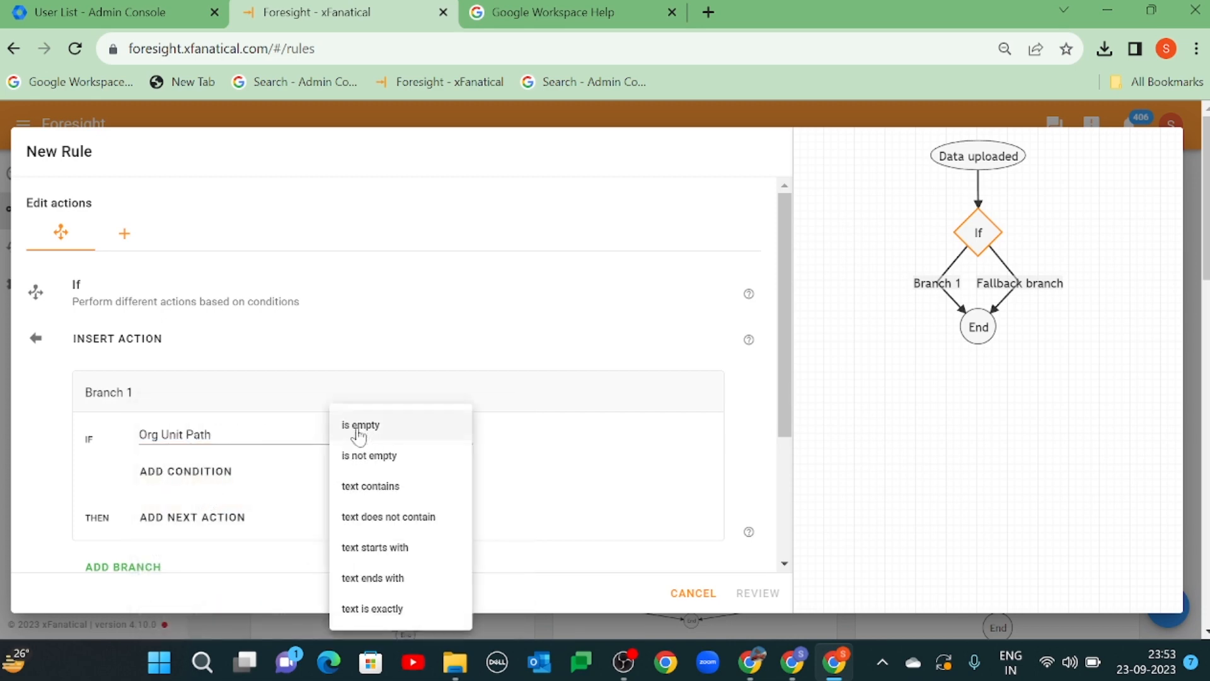
pyautogui.click(397, 554)
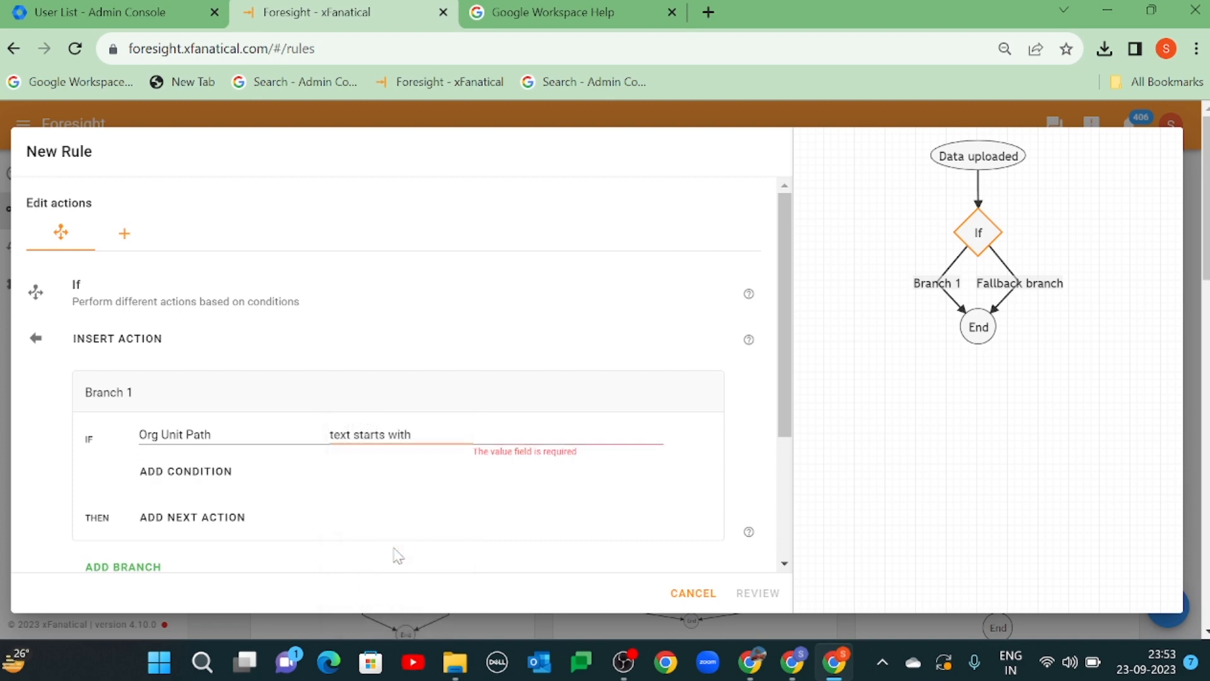
# - Set the Branch 1 condition value to /Customer Support/Customer Service, copied from cell B2 of the exported users CSV in Excel
pyautogui.write('/C')
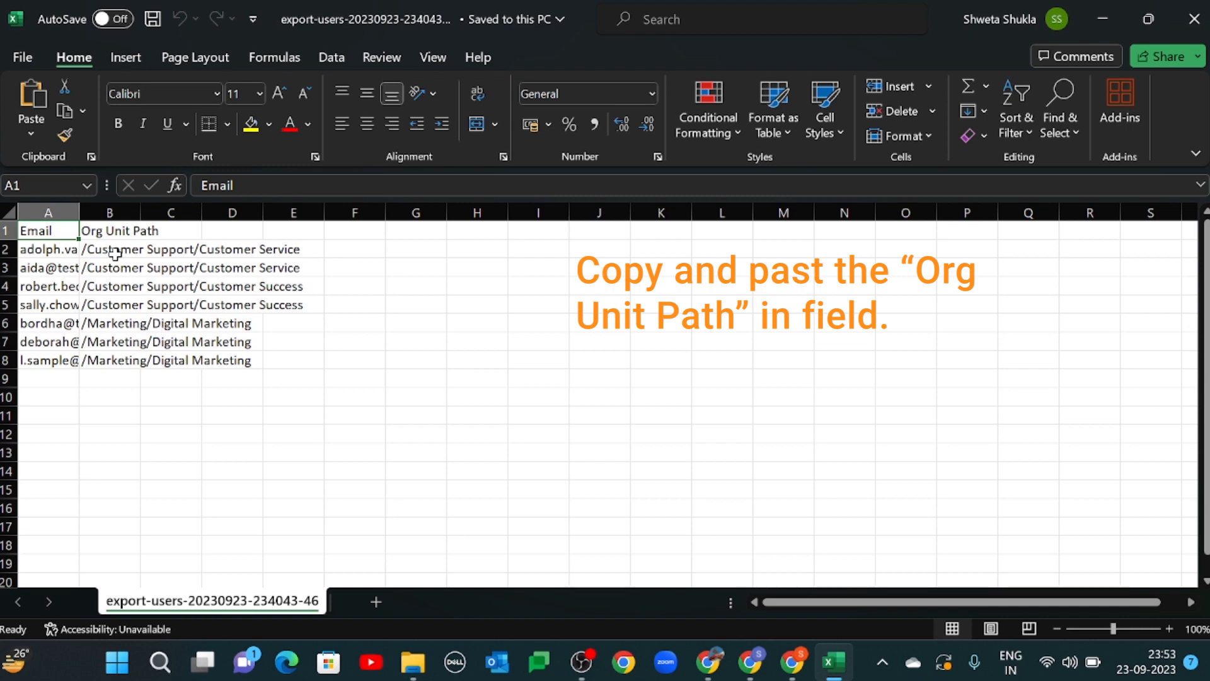
pyautogui.click(115, 253)
pyautogui.hotkey('ctrl', 'c')
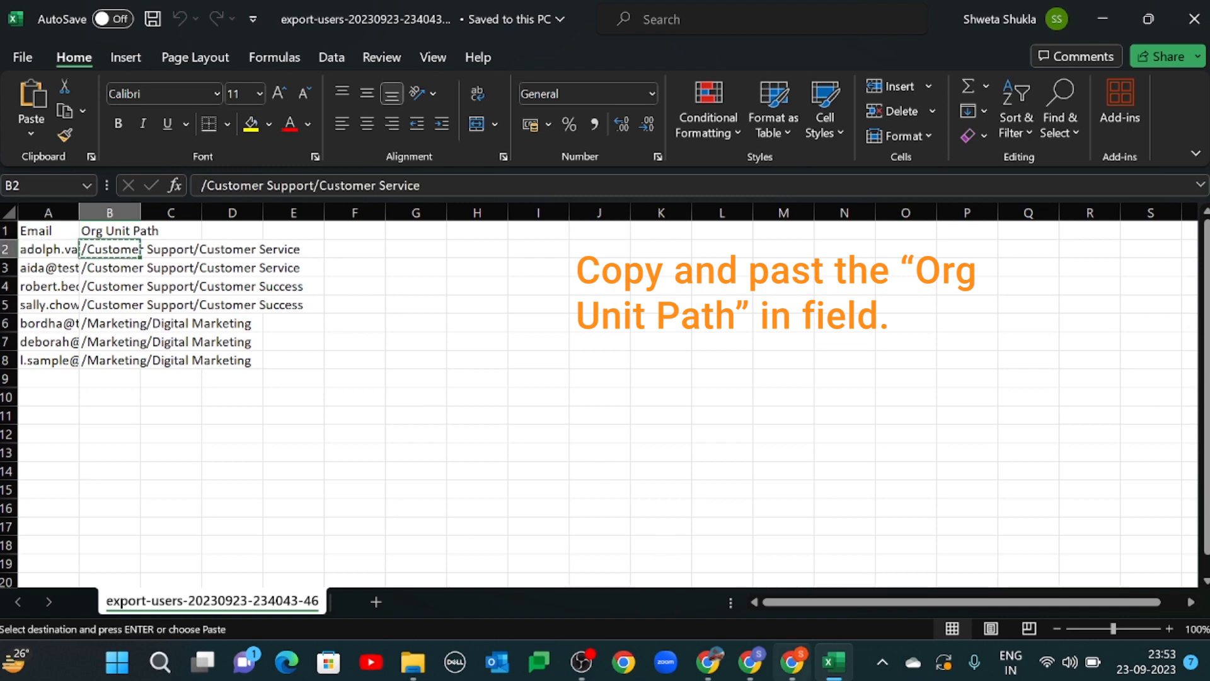
pyautogui.click(792, 662)
pyautogui.hotkey('ctrl', 'a')
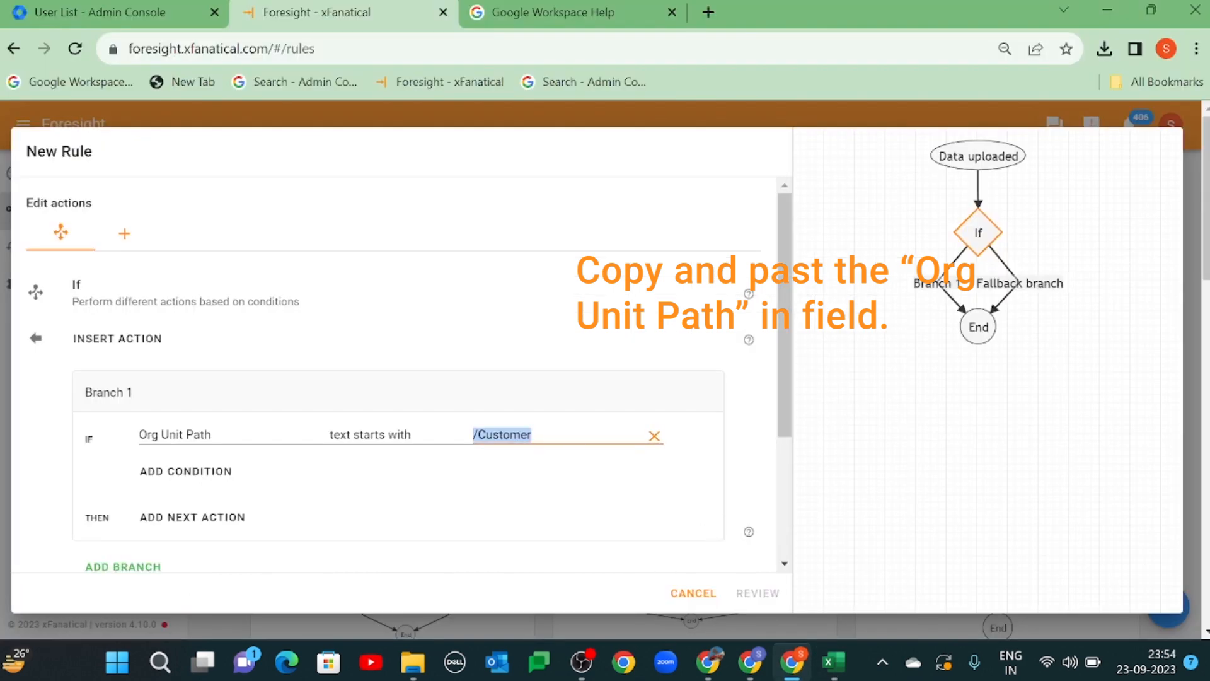
pyautogui.hotkey('ctrl', 'v')
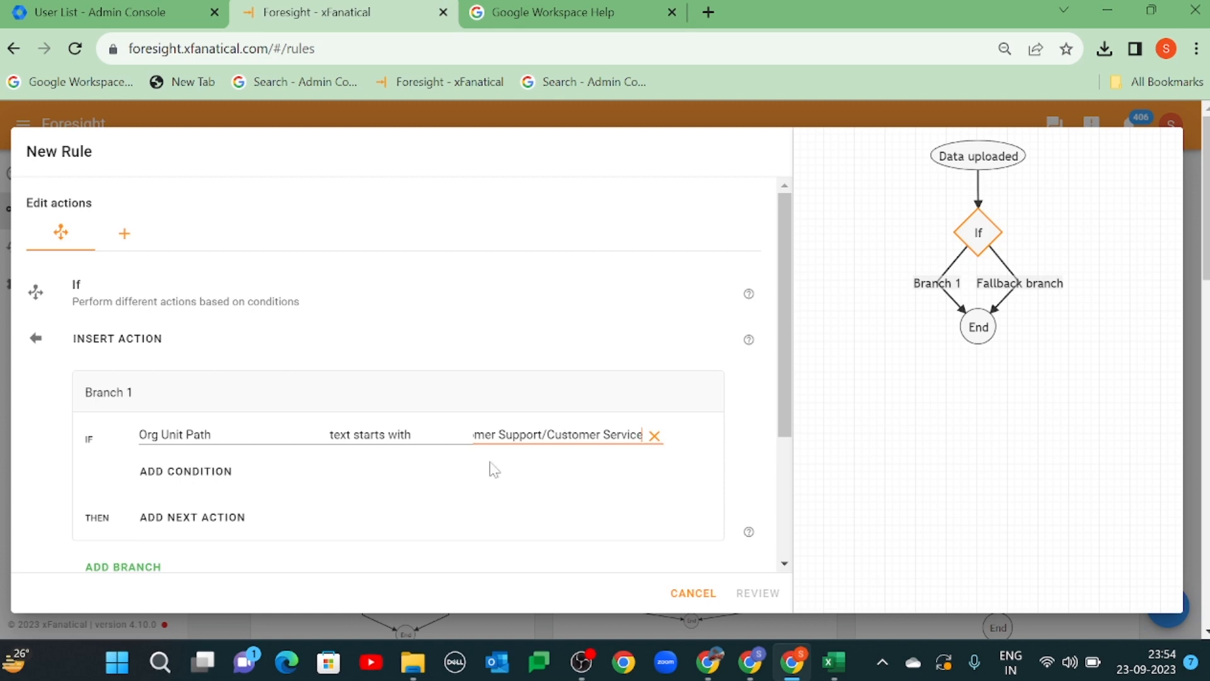
# - Add an Update employee department action as the next action of Branch 1
pyautogui.scroll(-3, 494, 469)
pyautogui.click(177, 337)
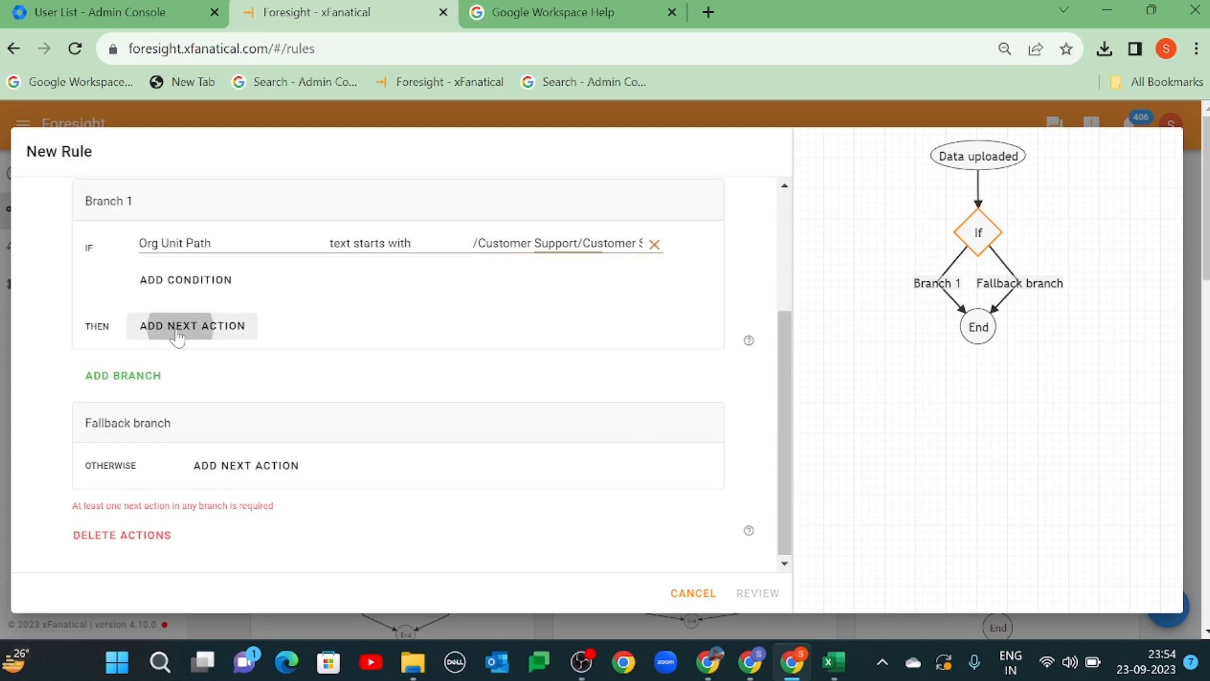
pyautogui.write('u')
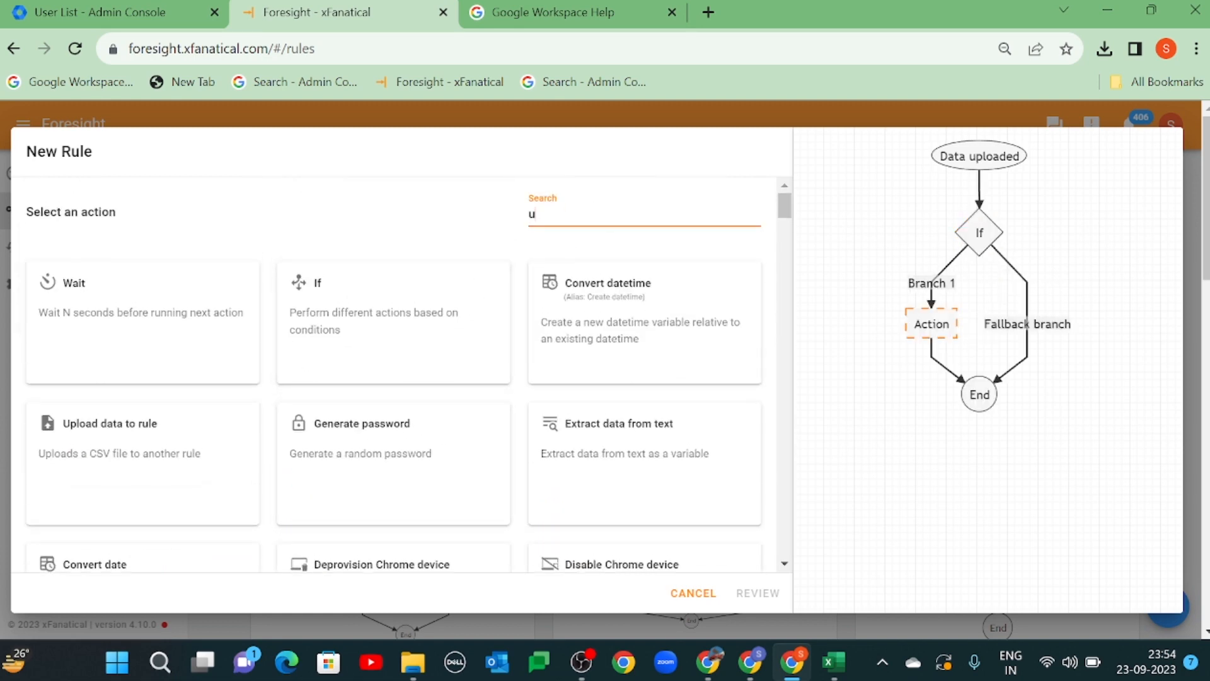
pyautogui.write('pdate em')
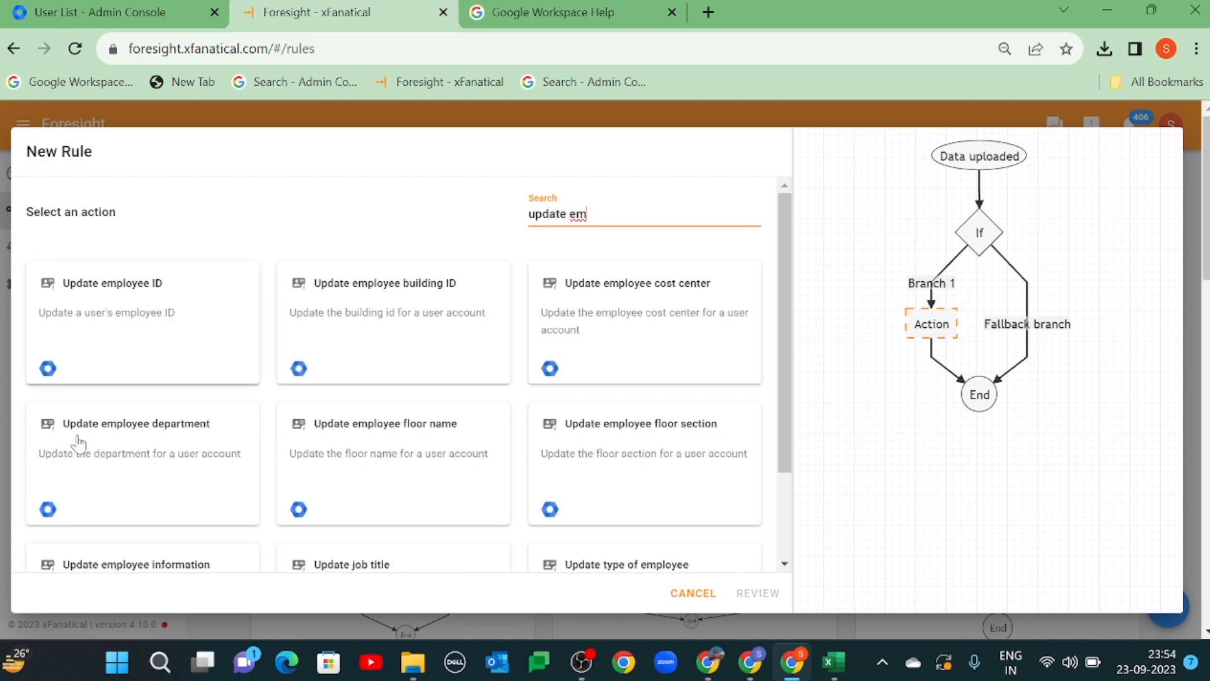
pyautogui.click(76, 447)
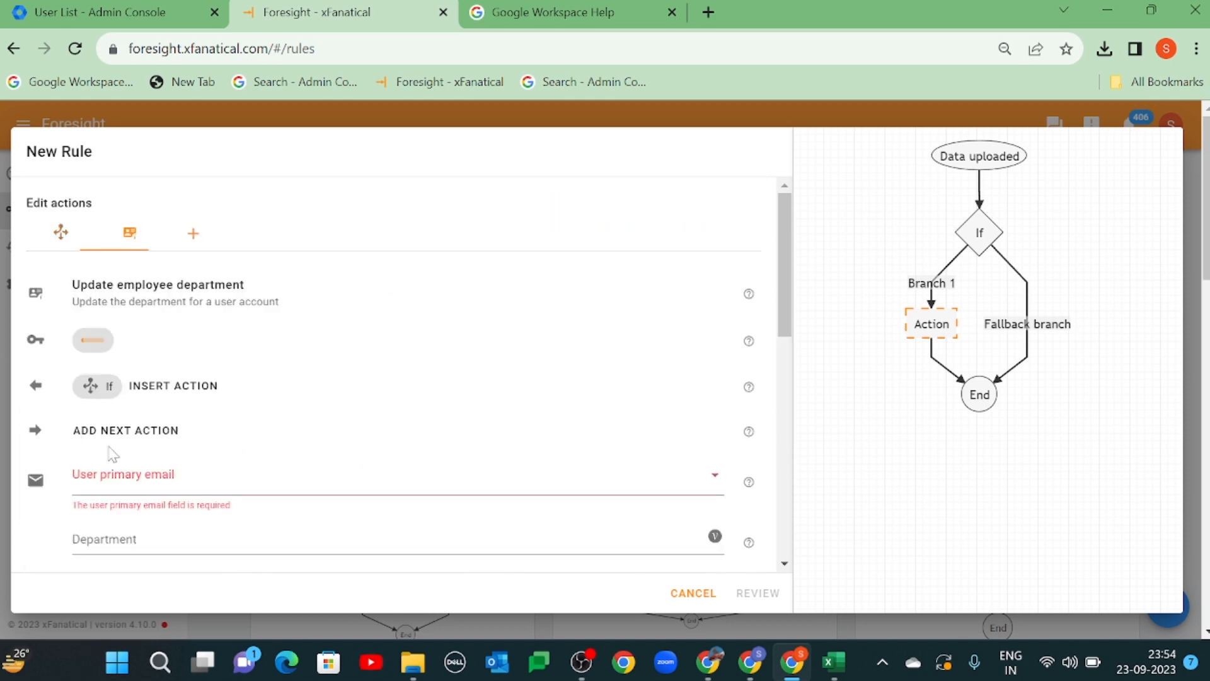
# - Set the Branch 1 action's user primary email to the Email variable from Data uploaded and its department to Customer Service
pyautogui.click(116, 474)
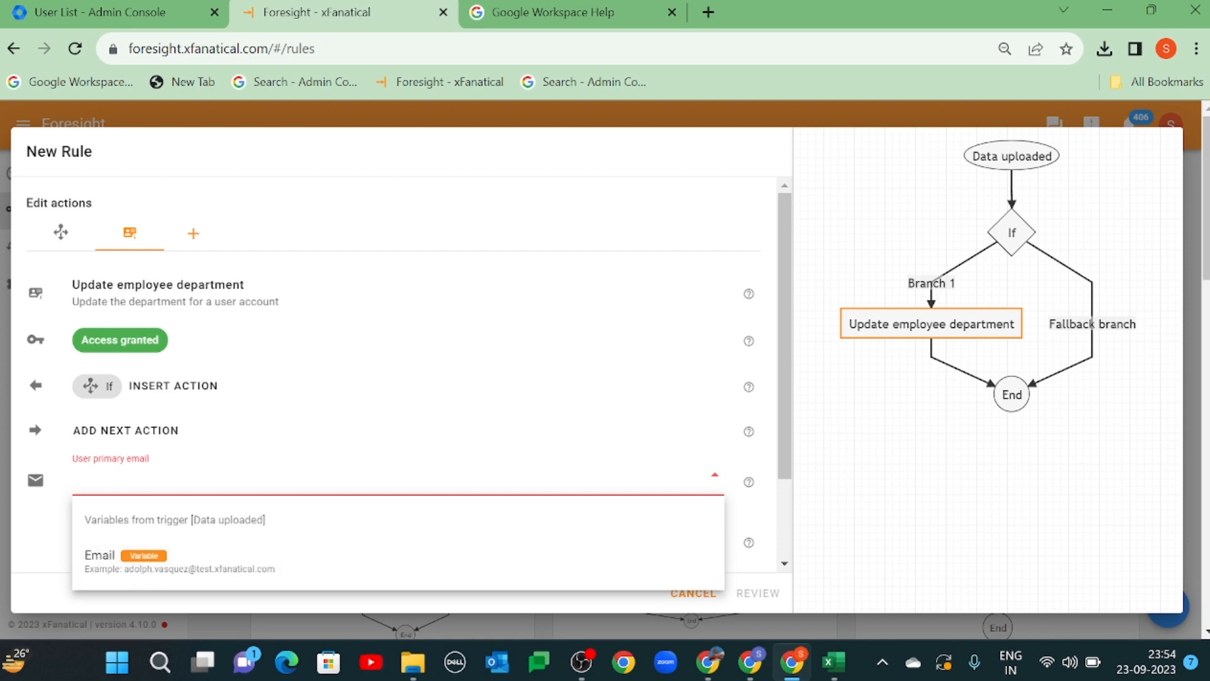
pyautogui.click(246, 556)
pyautogui.scroll(-1, 218, 440)
pyautogui.click(214, 444)
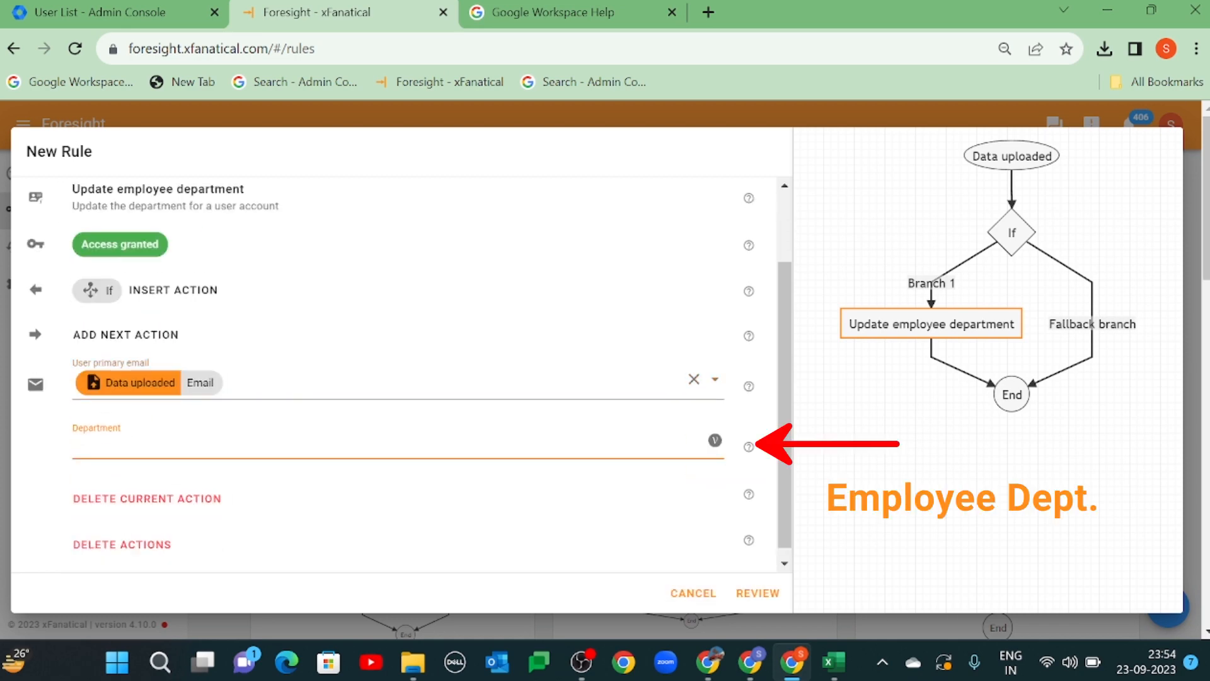
pyautogui.write('Customer Service')
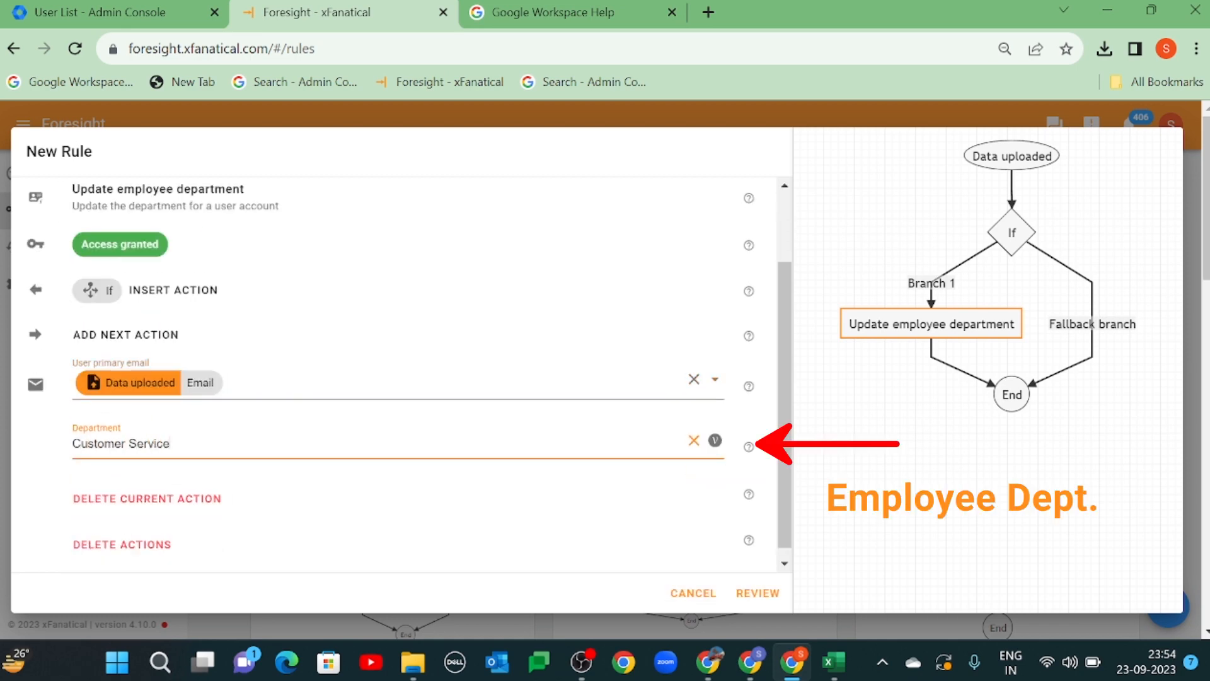
# - Add Branch 2 to the If action with the condition Org Unit Path "text starts with" /Marketing/Digital Marketing
pyautogui.click(1004, 247)
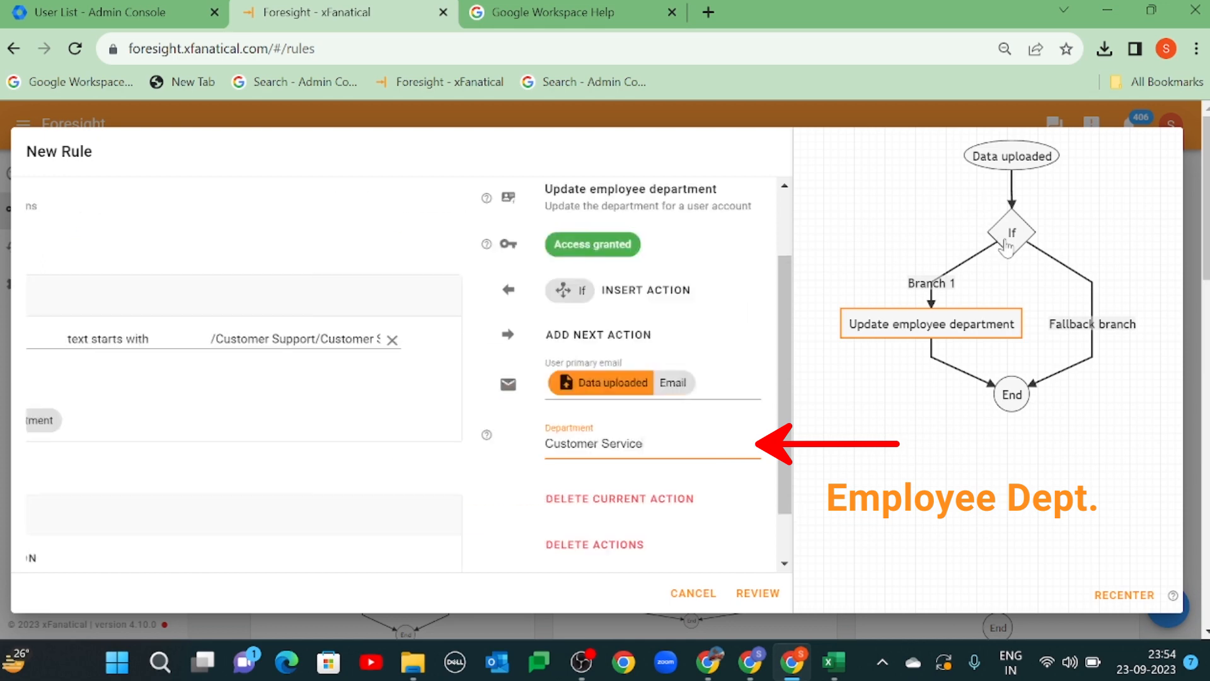
pyautogui.scroll(-2, 367, 495)
pyautogui.click(123, 377)
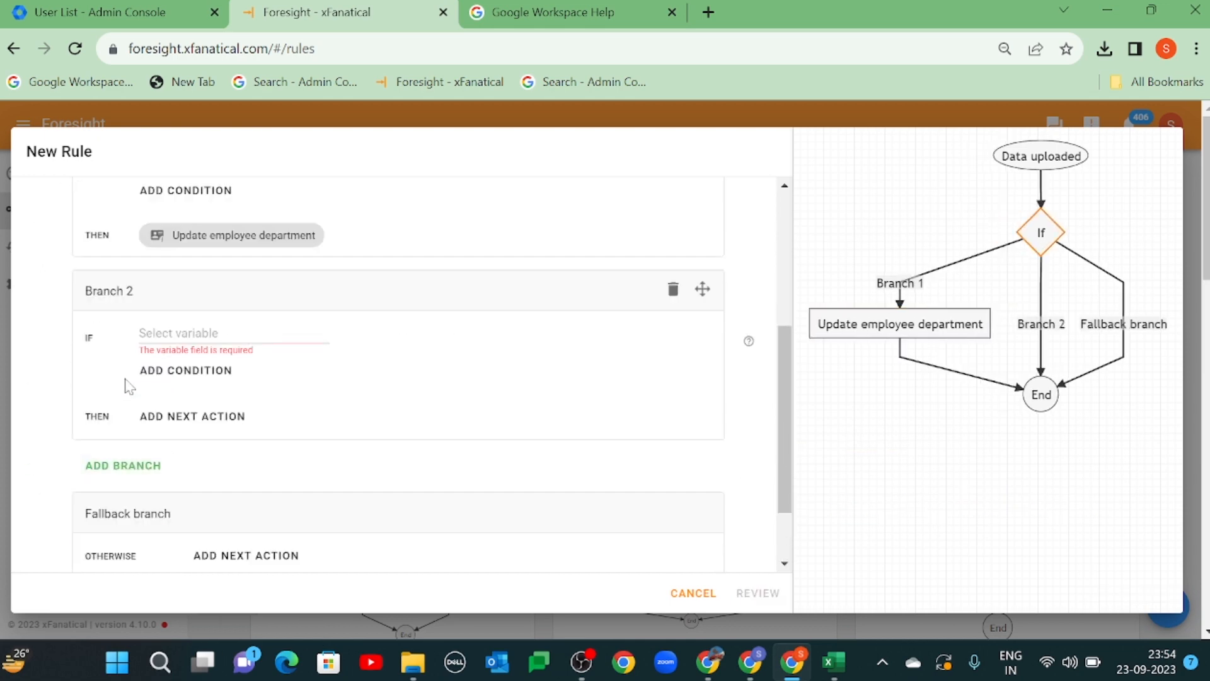
pyautogui.click(197, 339)
pyautogui.click(197, 430)
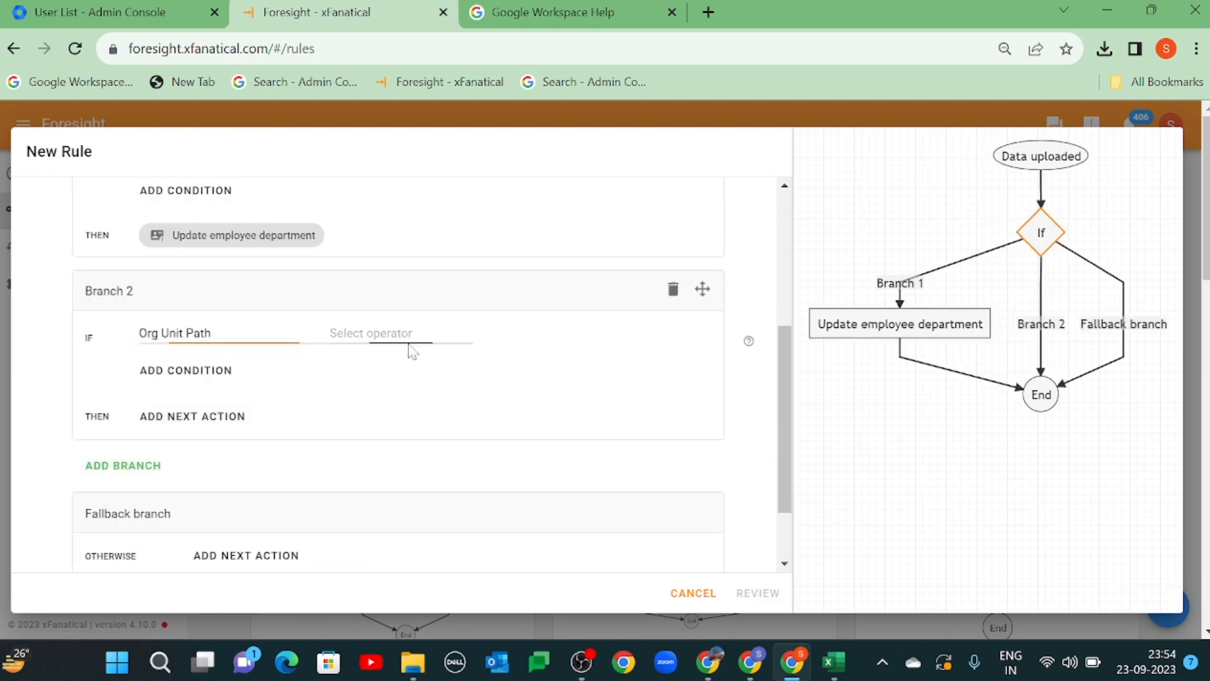
pyautogui.click(411, 340)
pyautogui.click(403, 488)
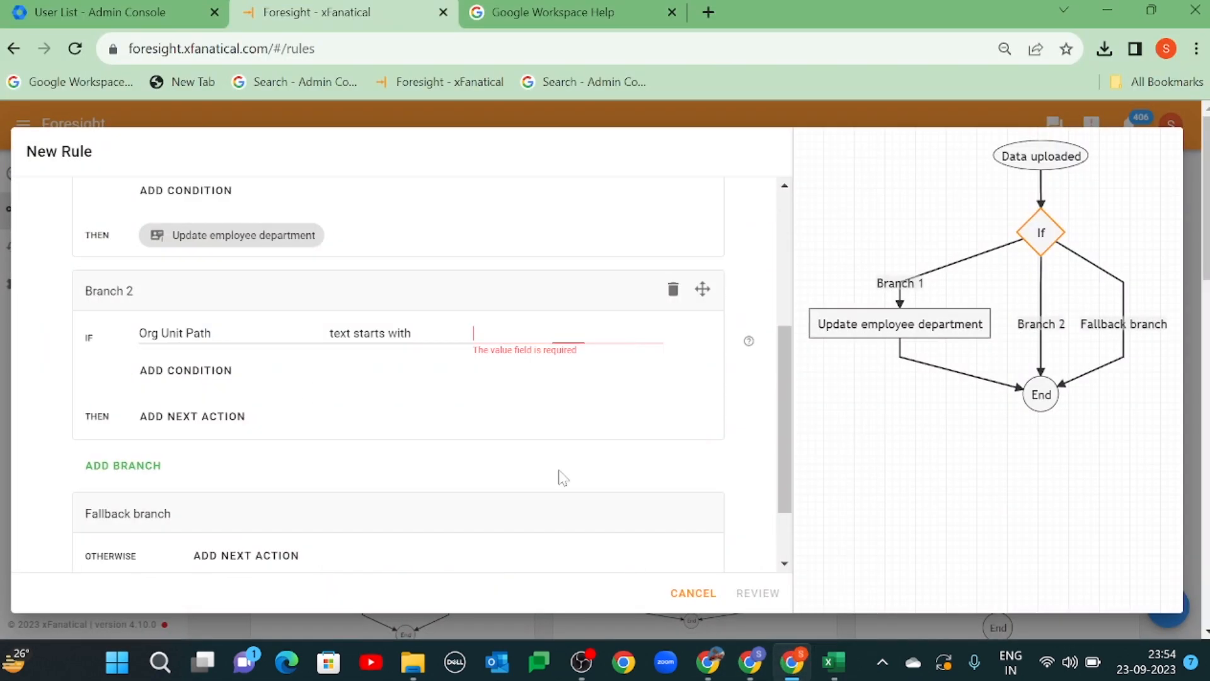
pyautogui.write('/Marketing/Digital Marketing')
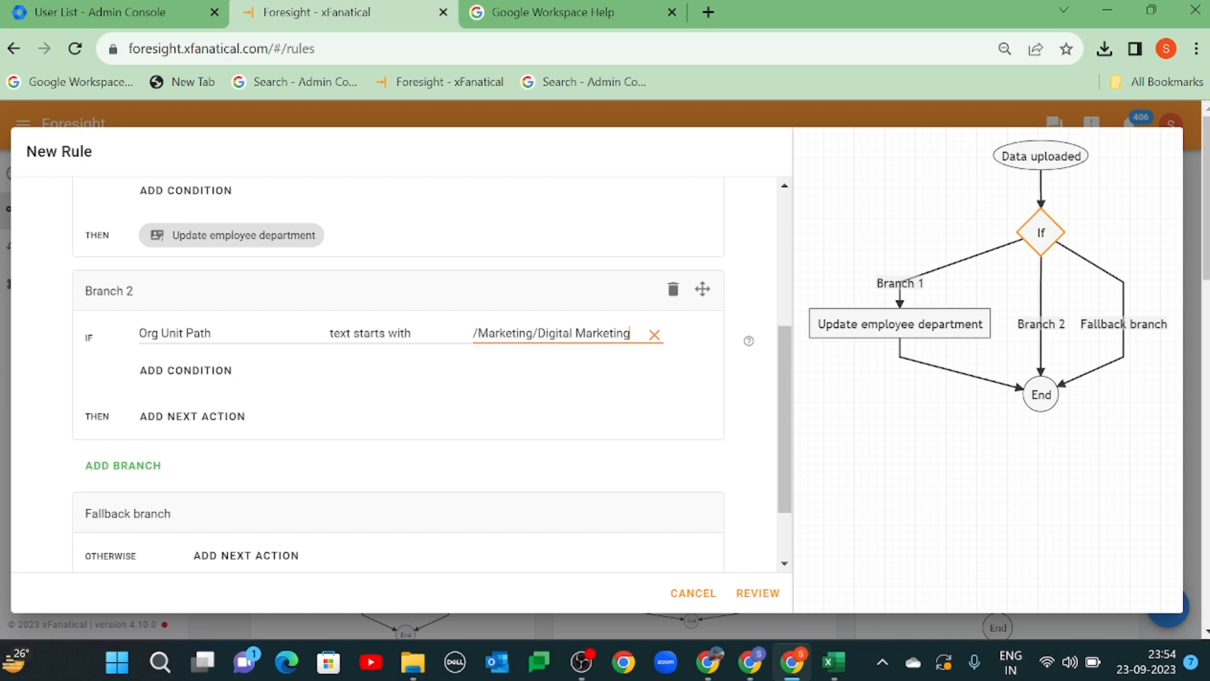
# - Add an Update employee department action to Branch 2 with the Email variable as user primary email and Digital Marketing as department
pyautogui.click(196, 418)
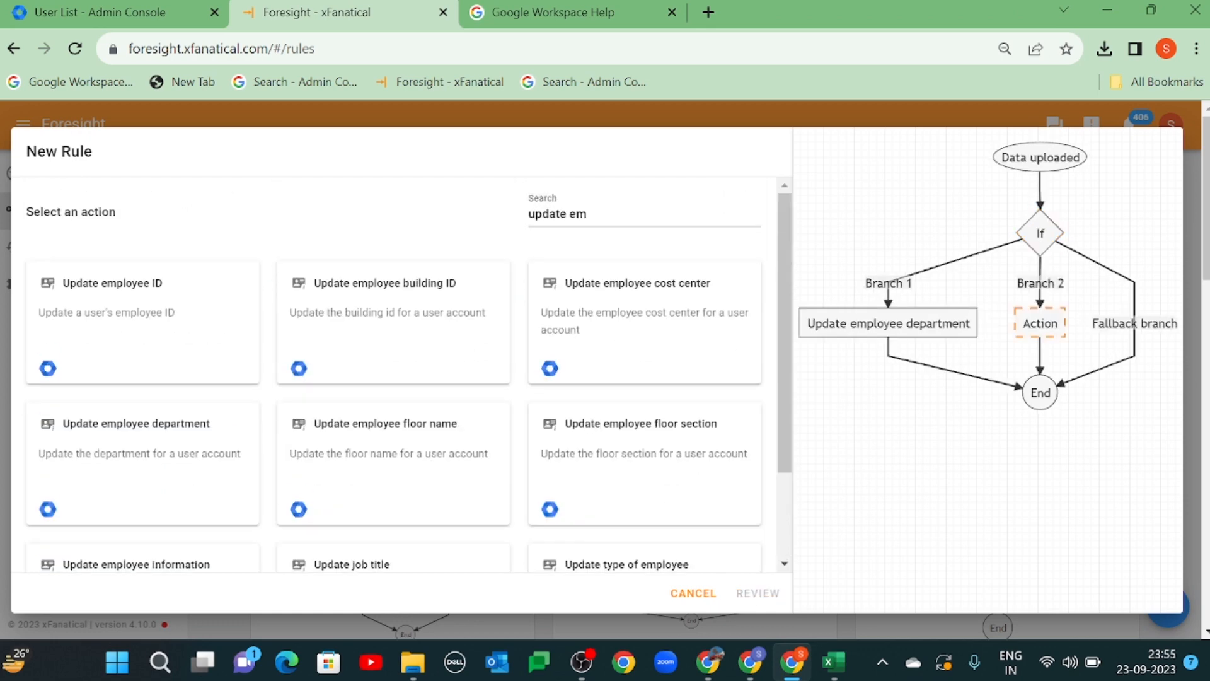
pyautogui.click(181, 455)
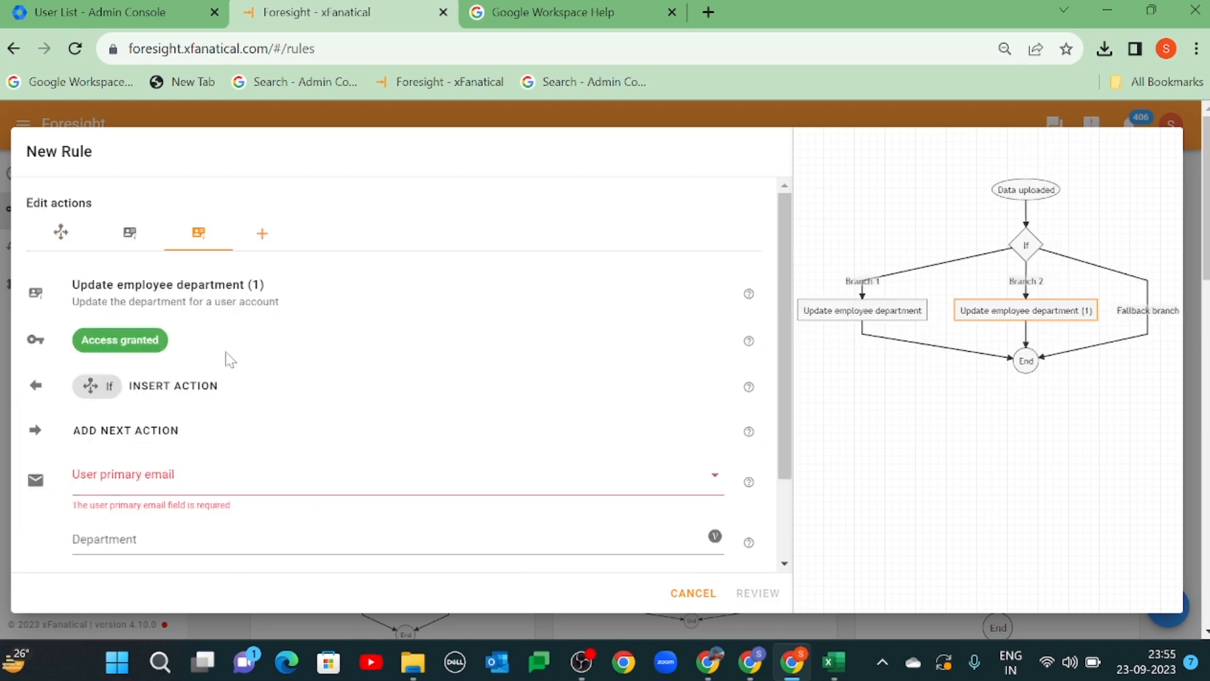
pyautogui.click(227, 474)
pyautogui.click(189, 557)
pyautogui.scroll(-2, 189, 567)
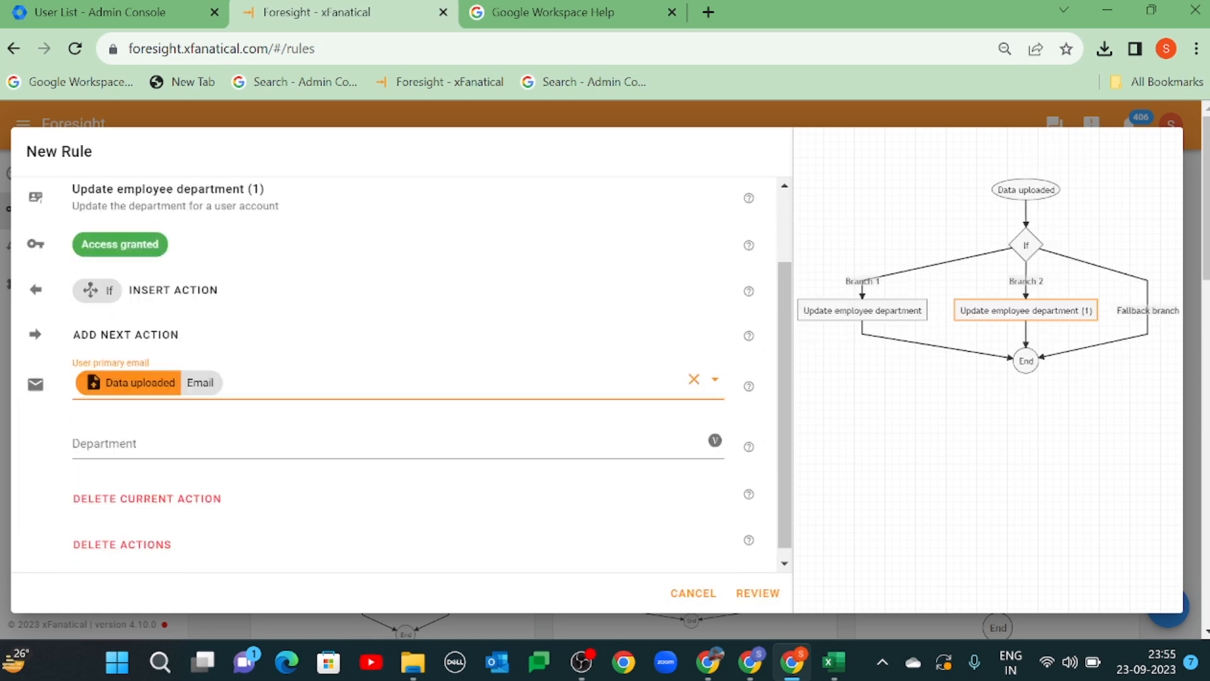
pyautogui.click(189, 444)
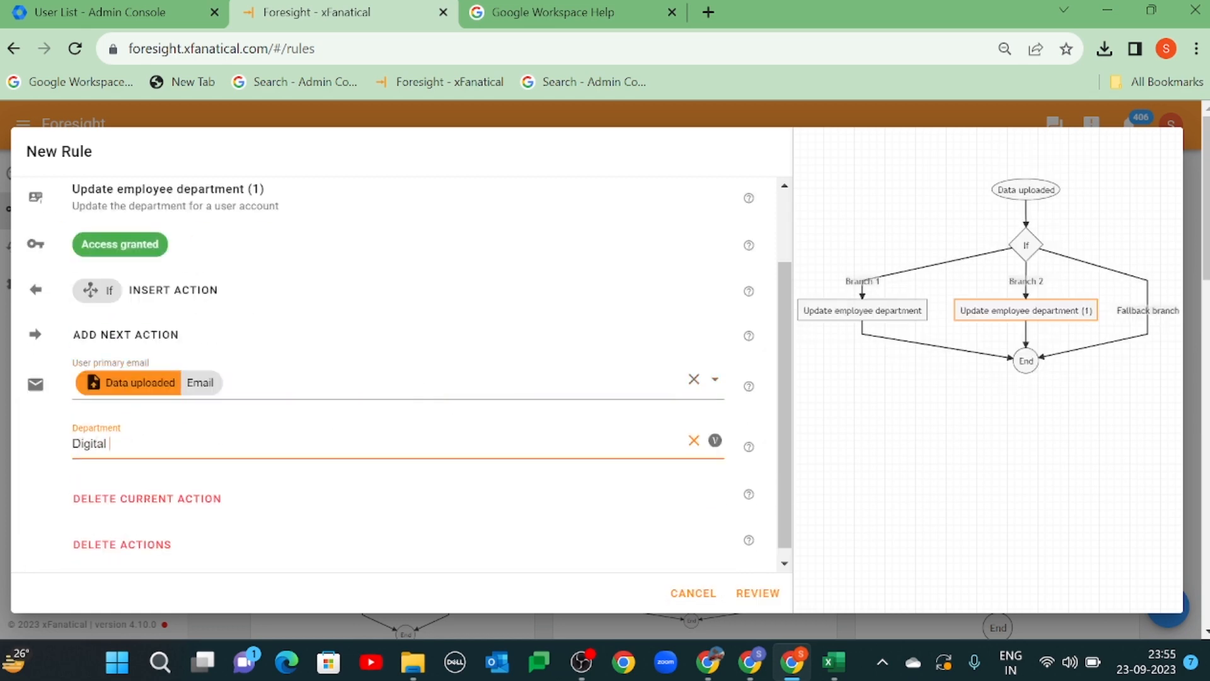
pyautogui.scroll(-3, 383, 468)
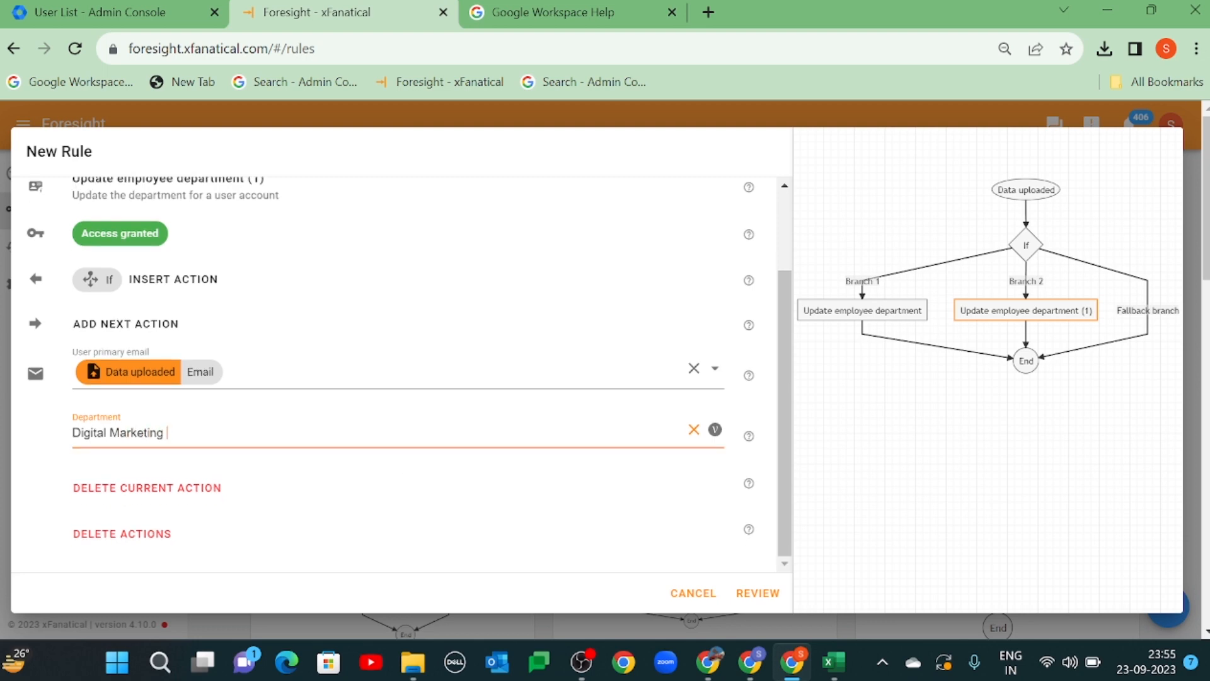
# - Add an Update employee department action to the Fallback branch with the Email variable as user primary email and IT as department
pyautogui.scroll(2, 605, 485)
pyautogui.scroll(1, 827, 357)
pyautogui.scroll(-1, 914, 409)
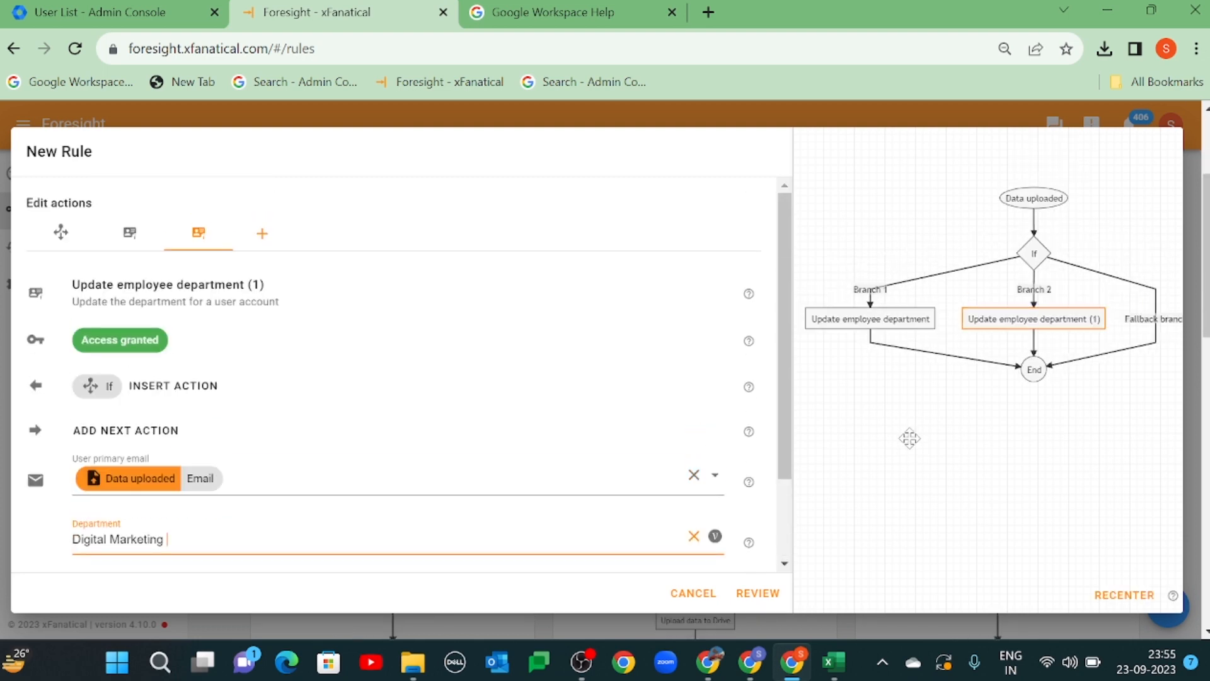
pyautogui.click(1027, 260)
pyautogui.scroll(-5, 324, 481)
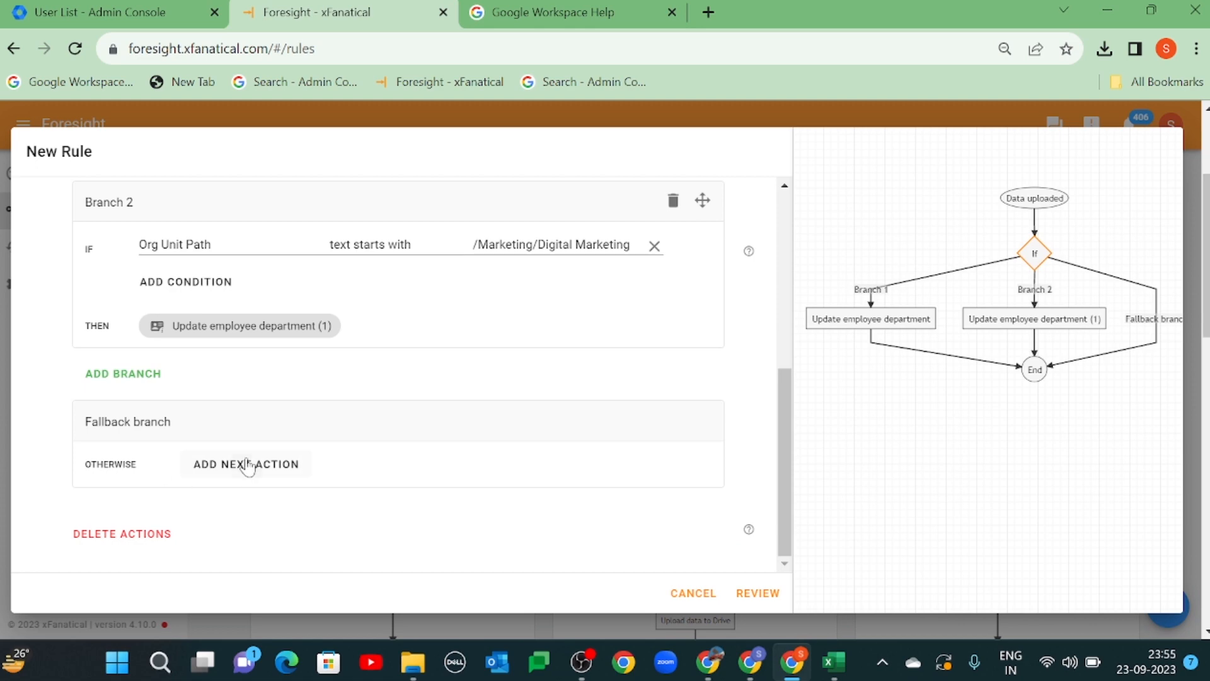
pyautogui.click(248, 465)
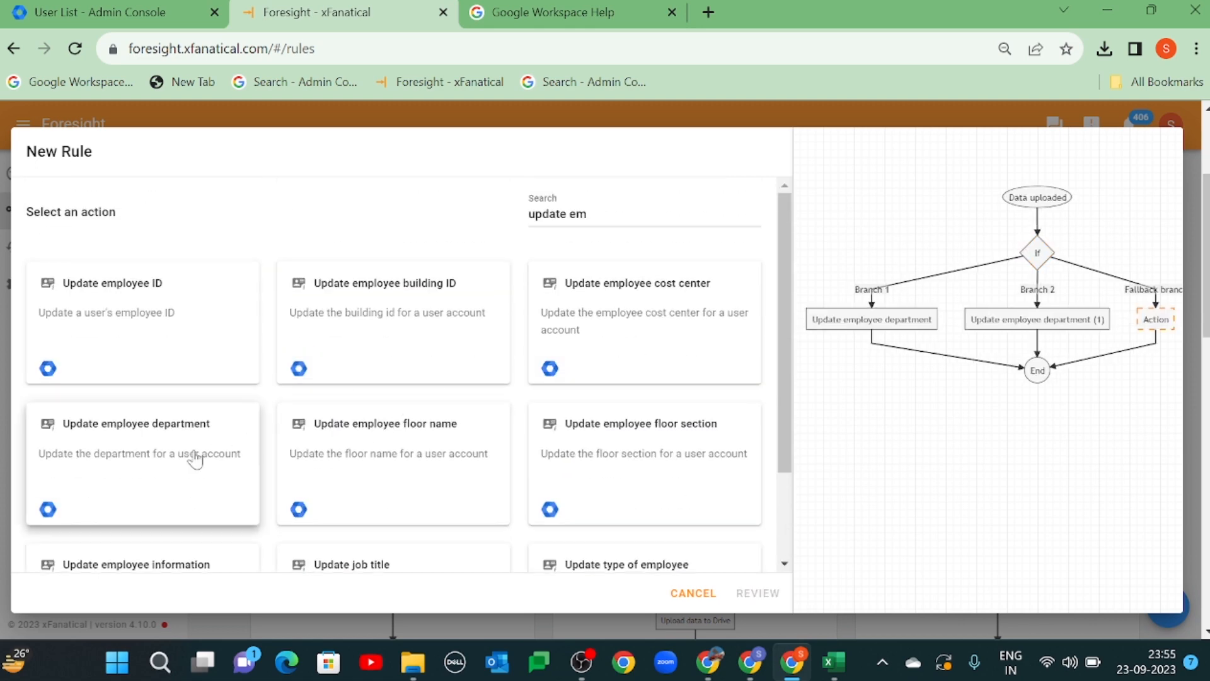
pyautogui.click(198, 457)
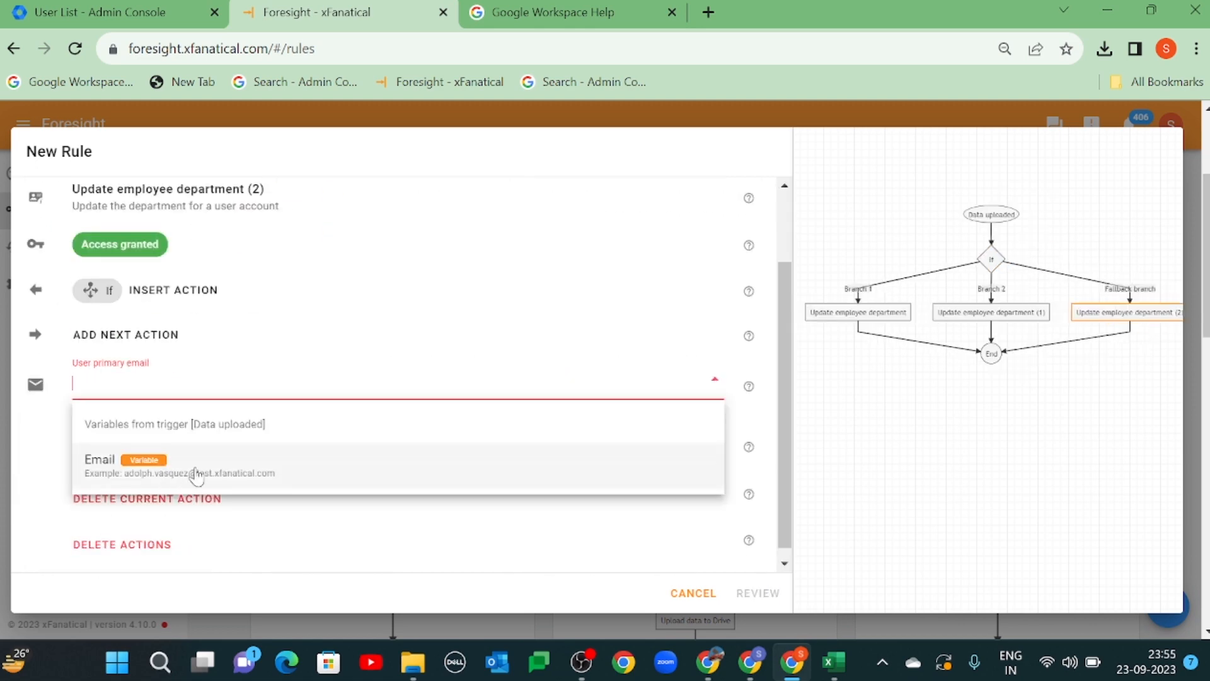
pyautogui.click(195, 473)
pyautogui.click(197, 444)
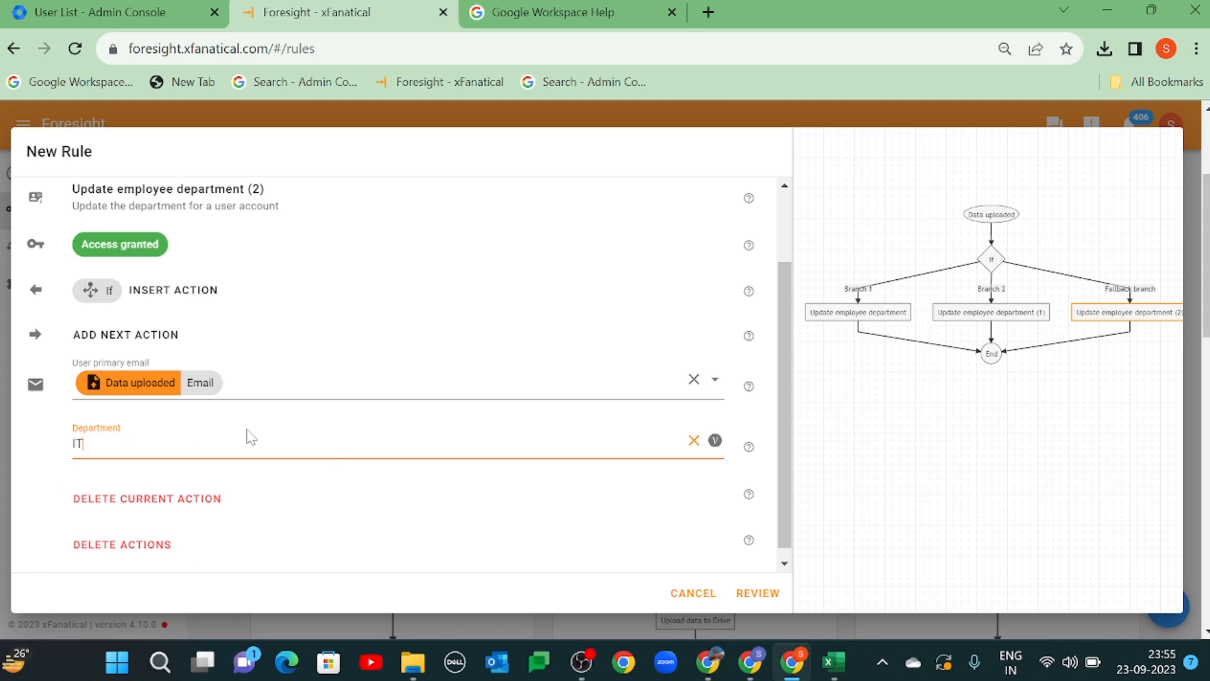
# - Name the rule "Rule1(B)- OU Based Department update" and create it
pyautogui.click(756, 593)
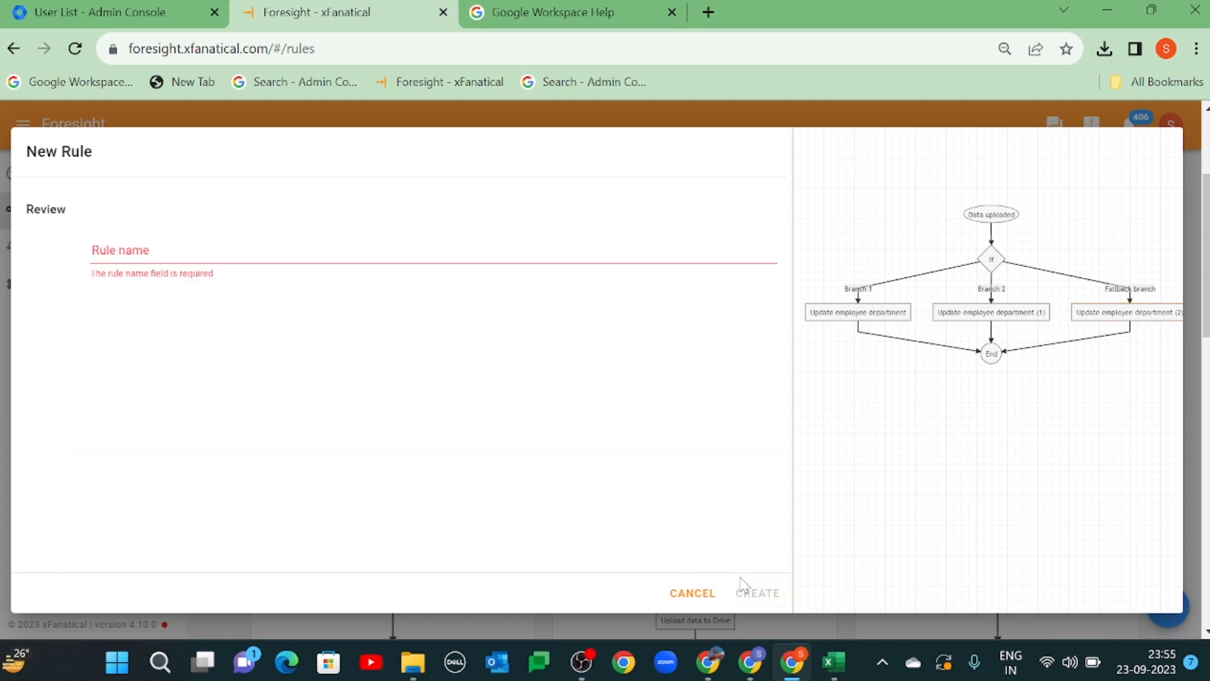
pyautogui.click(440, 235)
pyautogui.write('Rule1(B)- OU Based Department update')
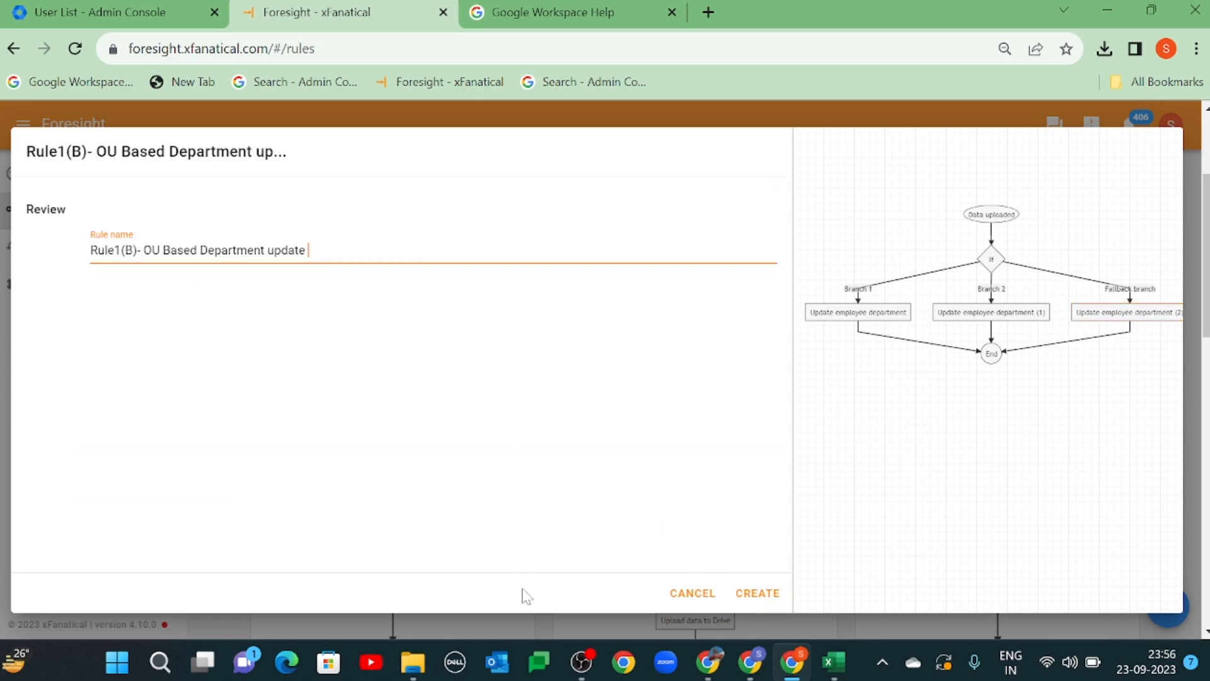
pyautogui.click(745, 593)
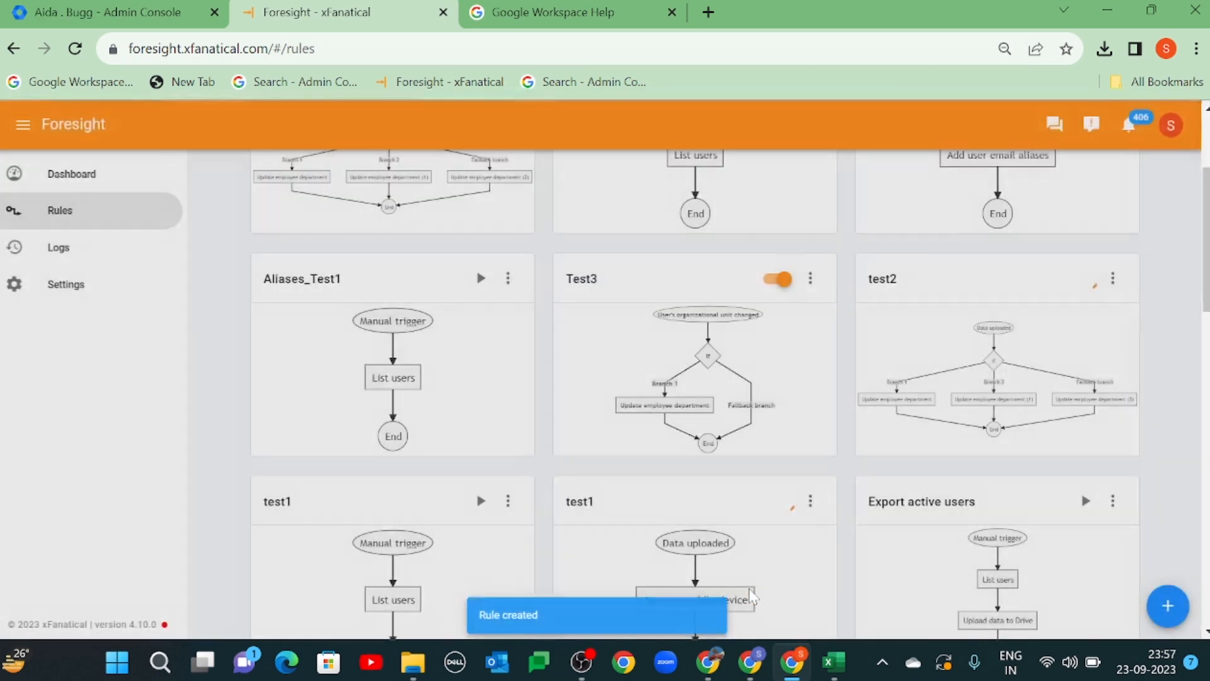
# - In the Google Admin console, examine the organizational unit and the Department field in the profiles of two Customer Service users
pyautogui.scroll(3, 475, 432)
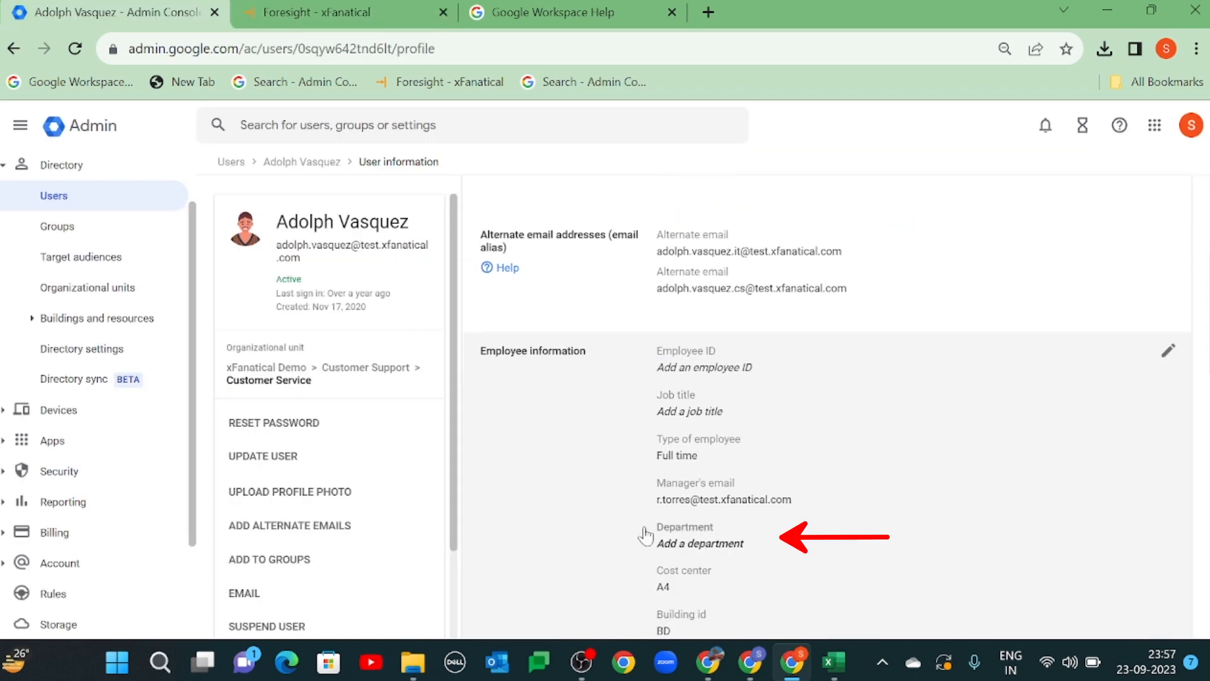
pyautogui.scroll(5, 668, 536)
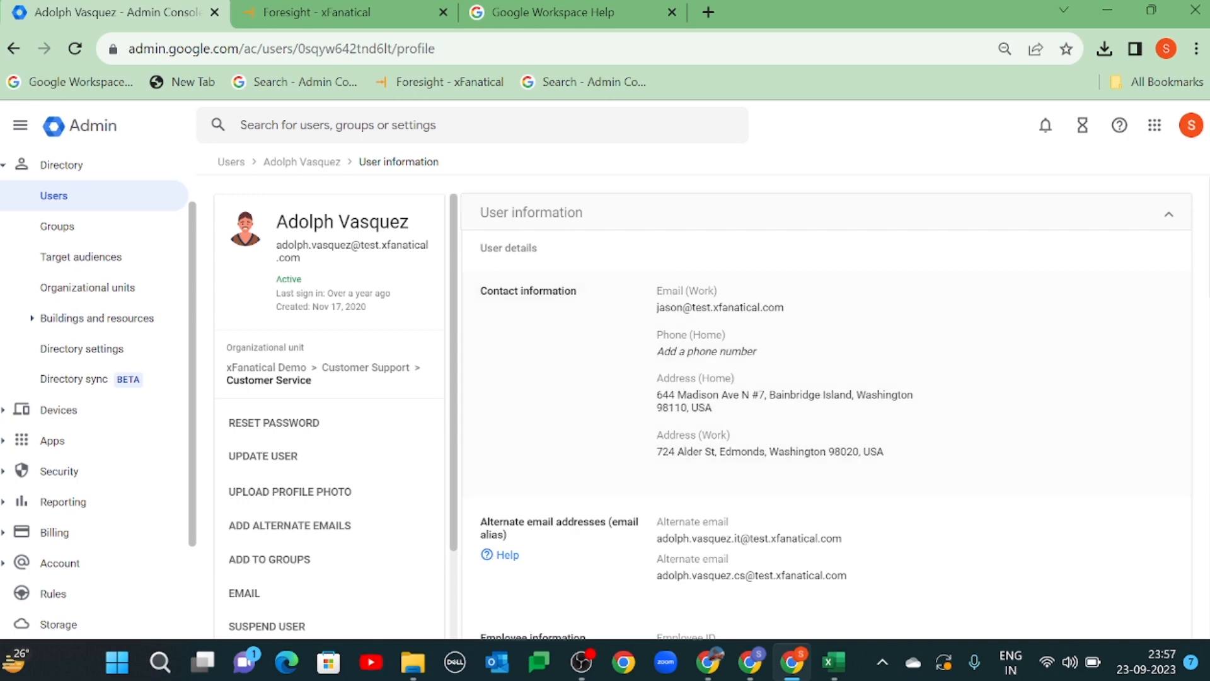
pyautogui.click(94, 203)
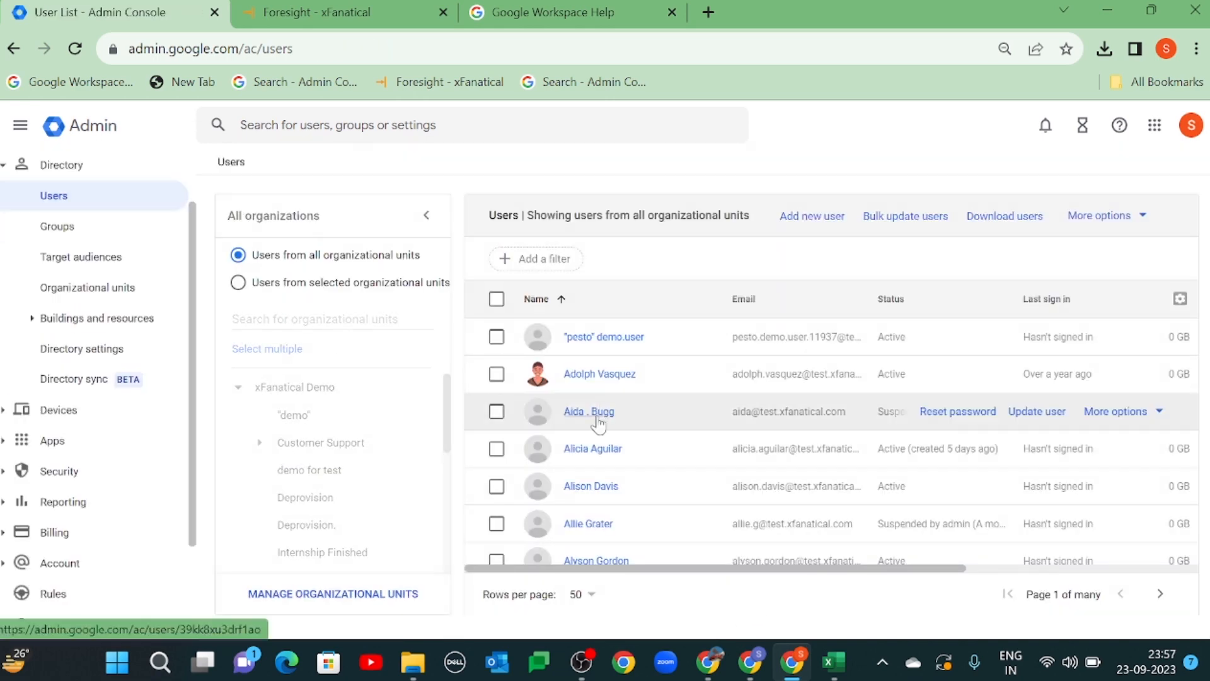
pyautogui.click(597, 413)
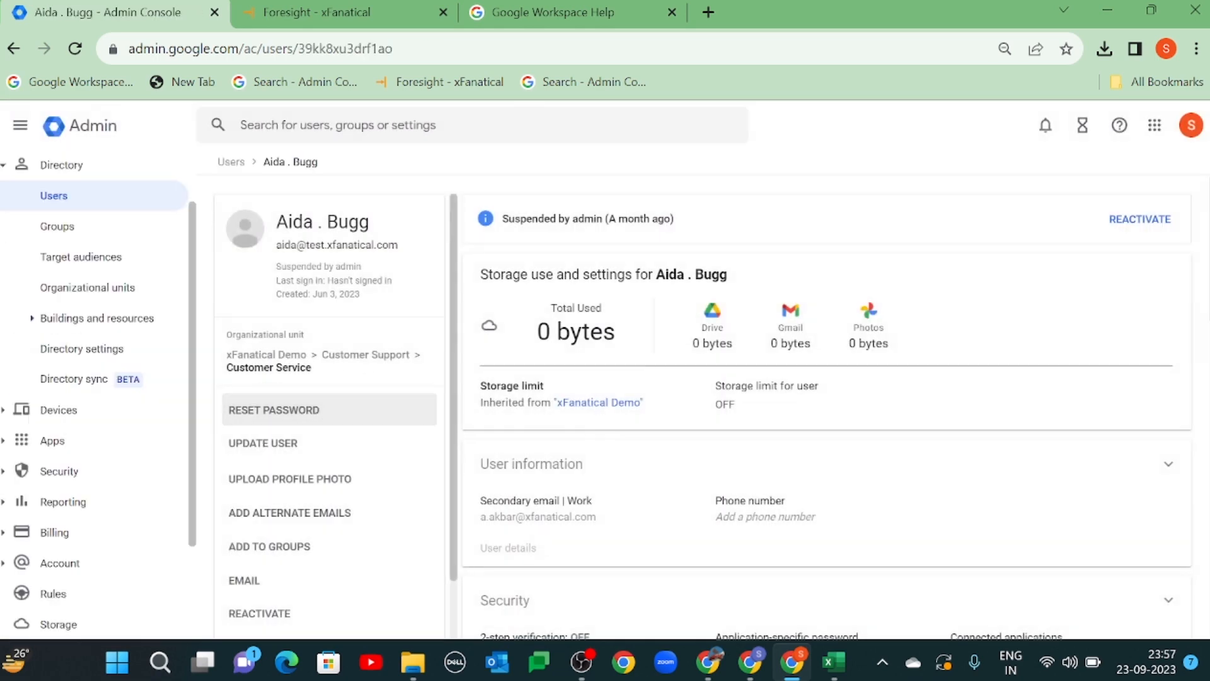
pyautogui.tripleClick(227, 376)
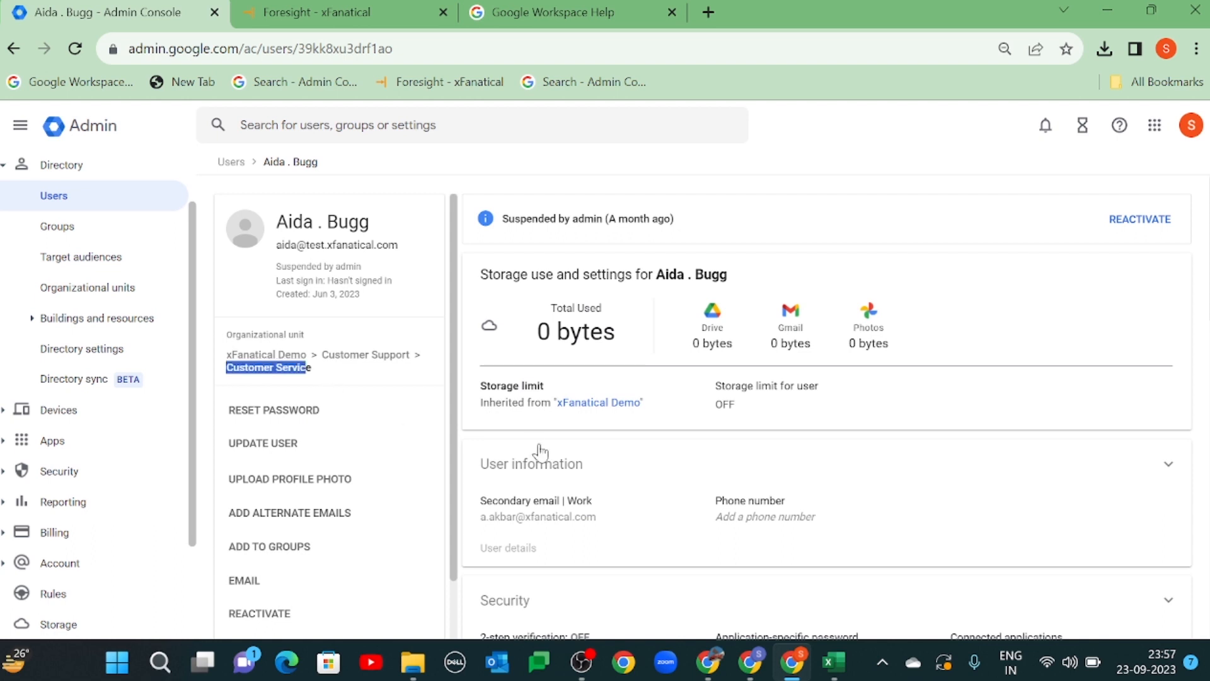
pyautogui.click(540, 459)
pyautogui.scroll(-3, 543, 467)
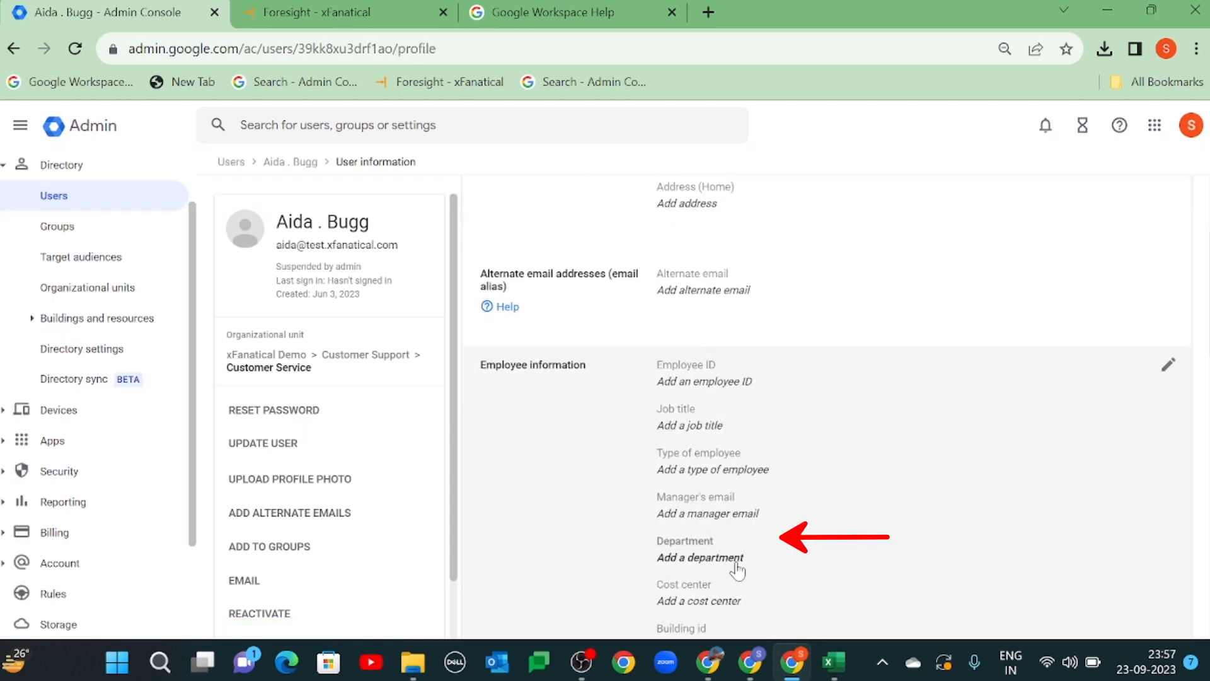
pyautogui.scroll(3, 802, 578)
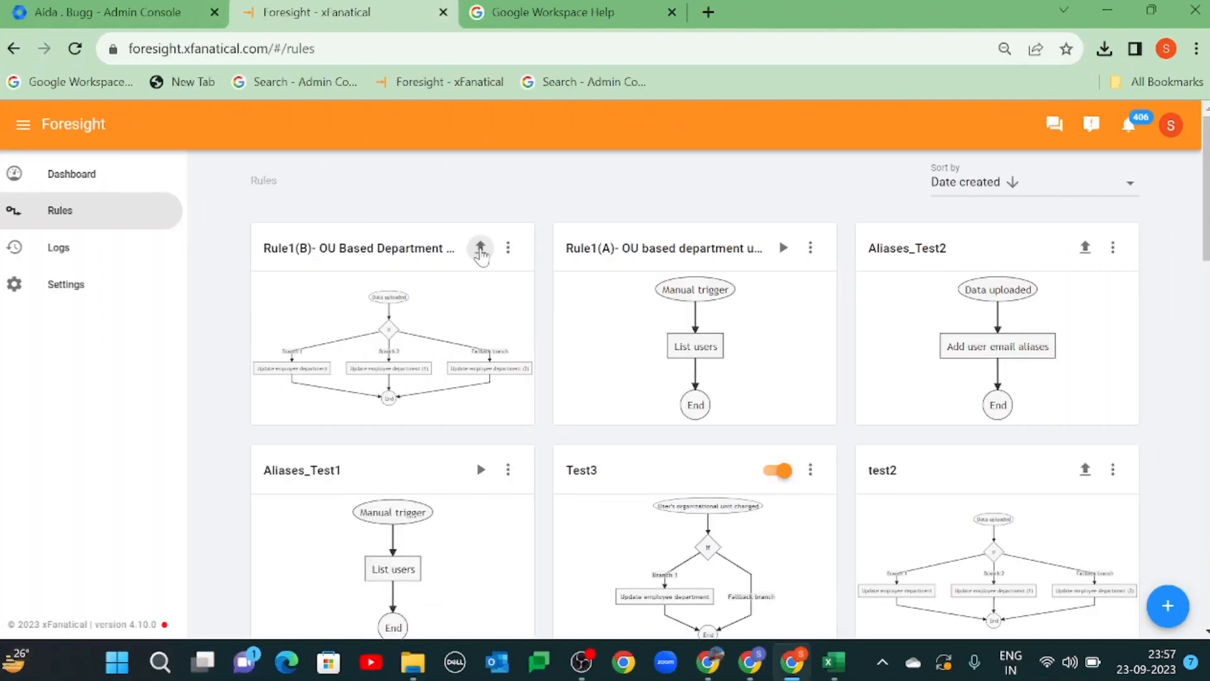
pyautogui.click(198, 247)
pyautogui.click(297, 168)
pyautogui.click(881, 415)
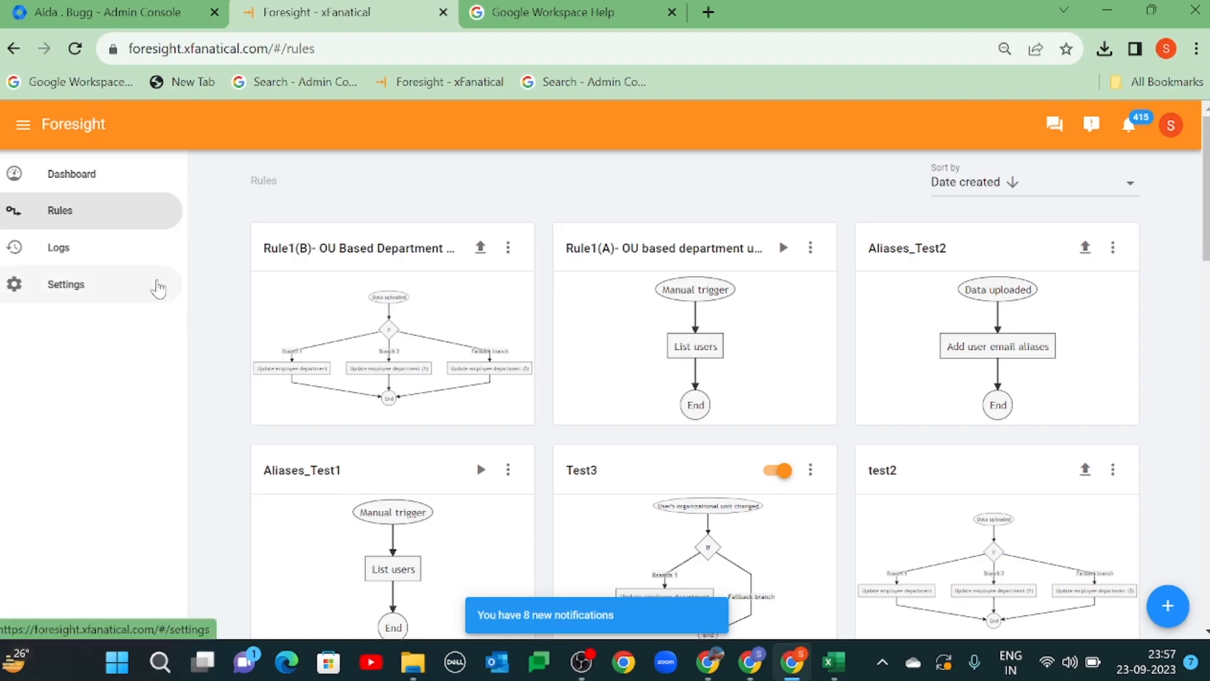
pyautogui.click(133, 259)
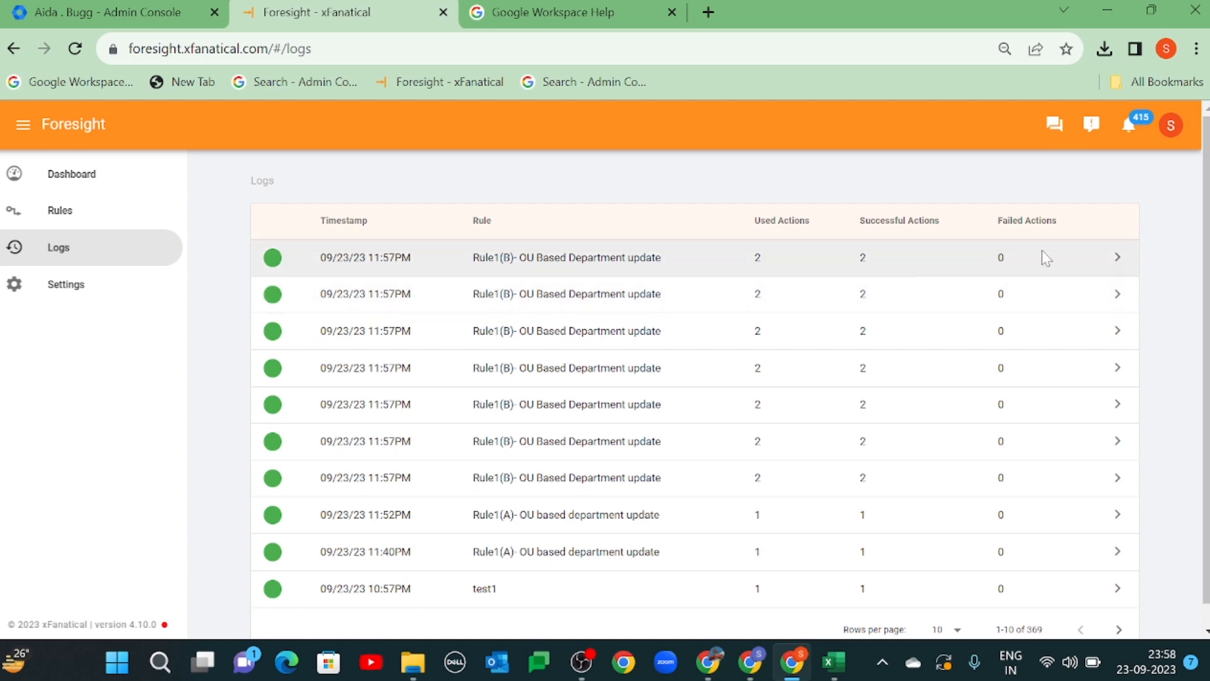
pyautogui.click(1116, 260)
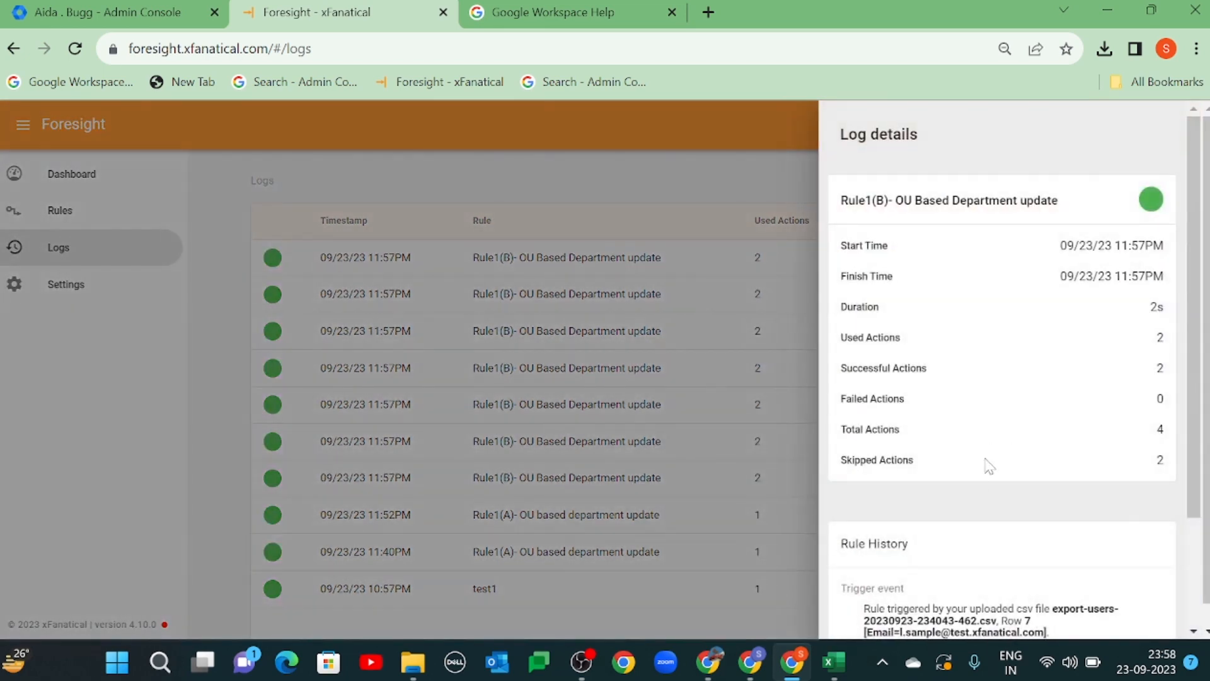
# - Examine the action totals, trigger event and action history in the open log entry's details
pyautogui.scroll(-3, 976, 498)
pyautogui.scroll(-1, 976, 498)
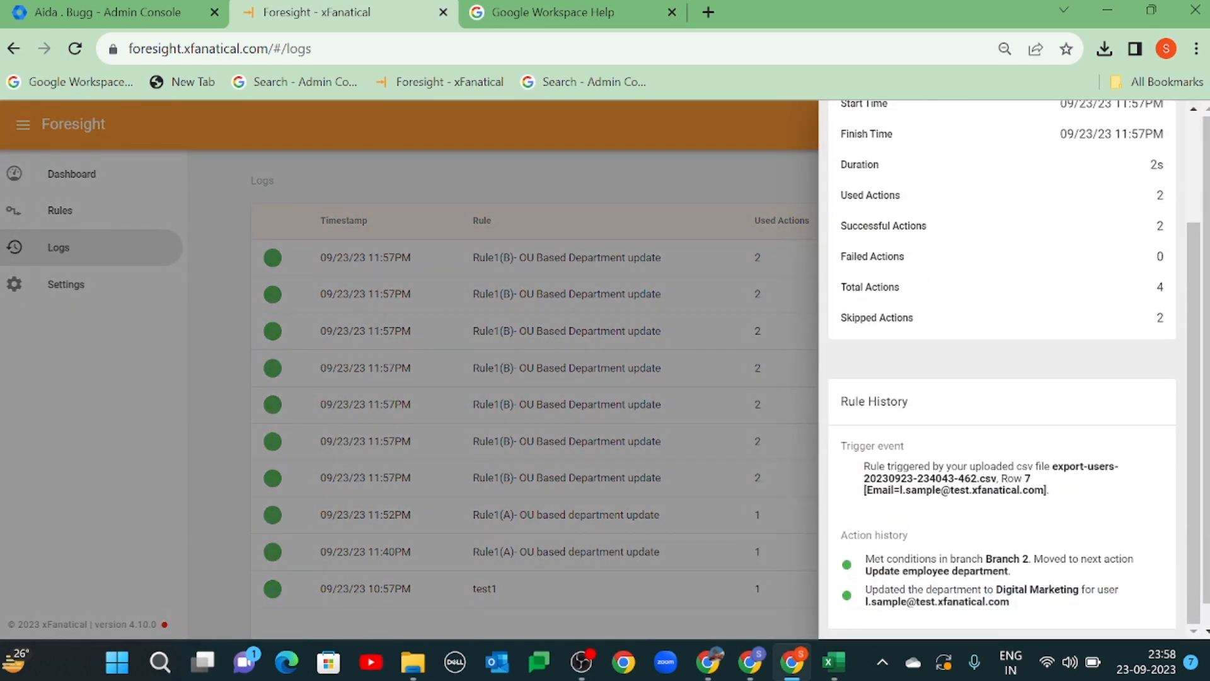
pyautogui.scroll(-1, 1040, 482)
# - In the Google Admin console, filter the users by the email address from the log and examine that user's organizational unit and department
pyautogui.hotkey('ctrl', 'shift', 'Tab')
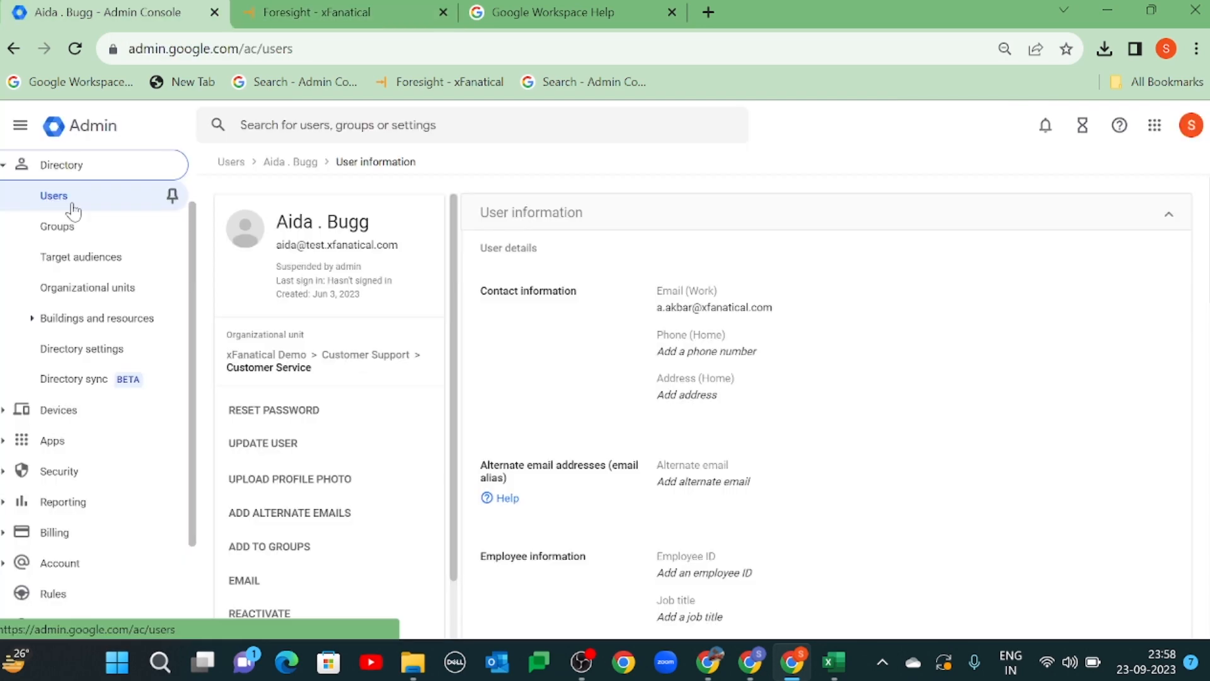
pyautogui.click(66, 199)
pyautogui.click(526, 256)
pyautogui.click(523, 357)
pyautogui.hotkey('ctrl', 'v')
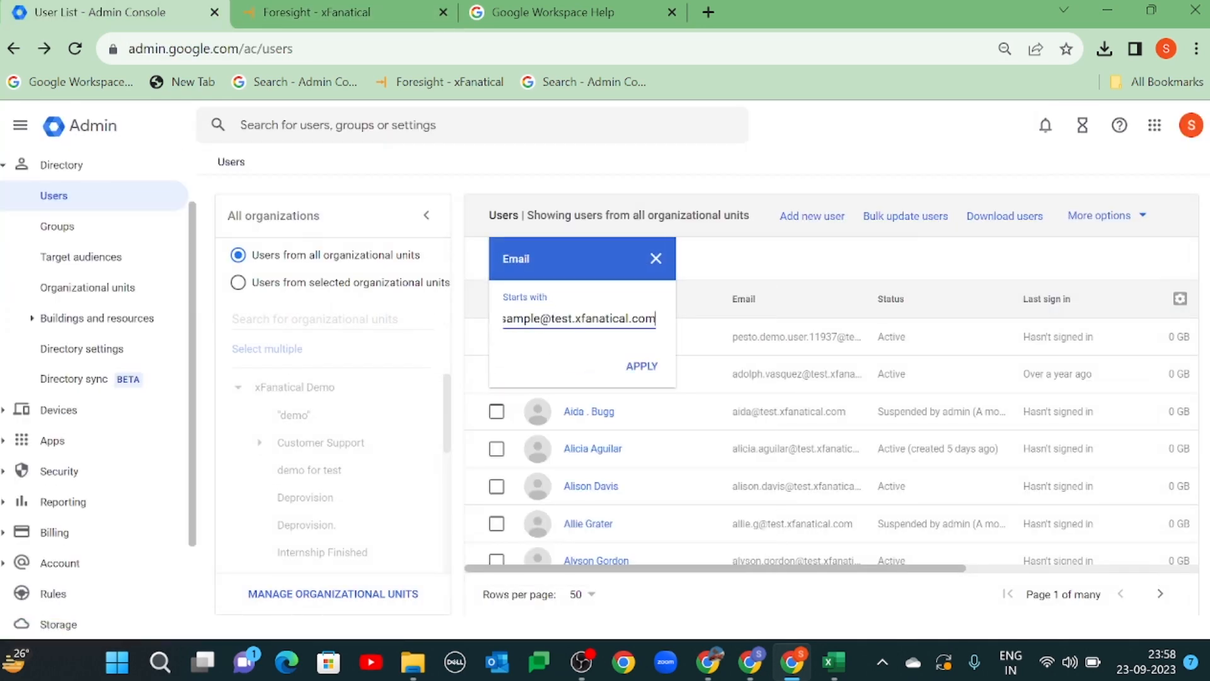
pyautogui.press('Return')
pyautogui.click(602, 339)
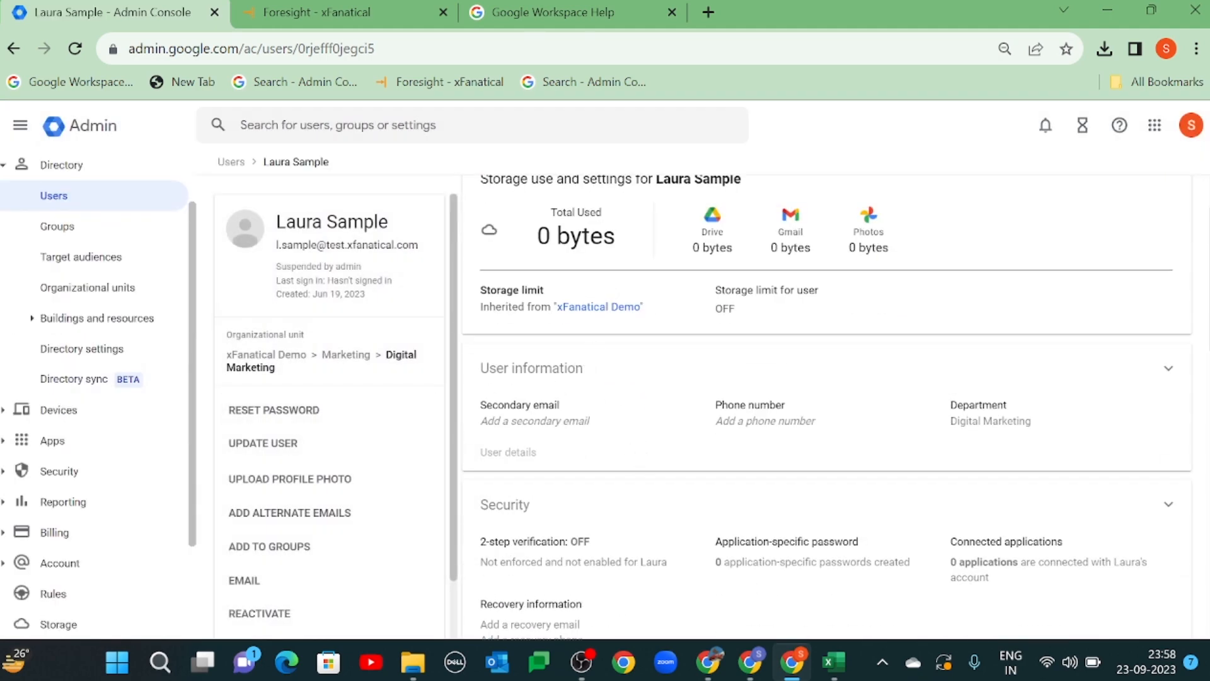
pyautogui.moveTo(386, 354); pyautogui.dragTo(429, 373)
pyautogui.click(498, 419)
pyautogui.scroll(-3, 630, 542)
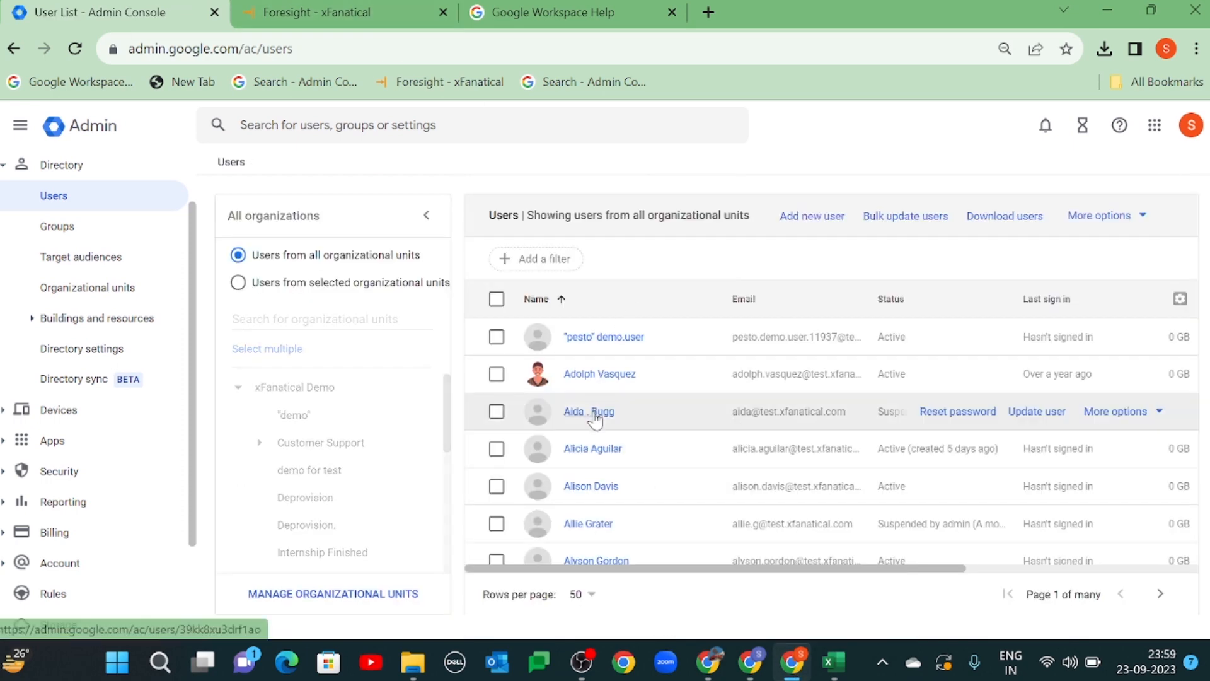
# - Open the profile of the suspended Customer Service user in the user list and examine the organizational unit and employee information
pyautogui.click(599, 412)
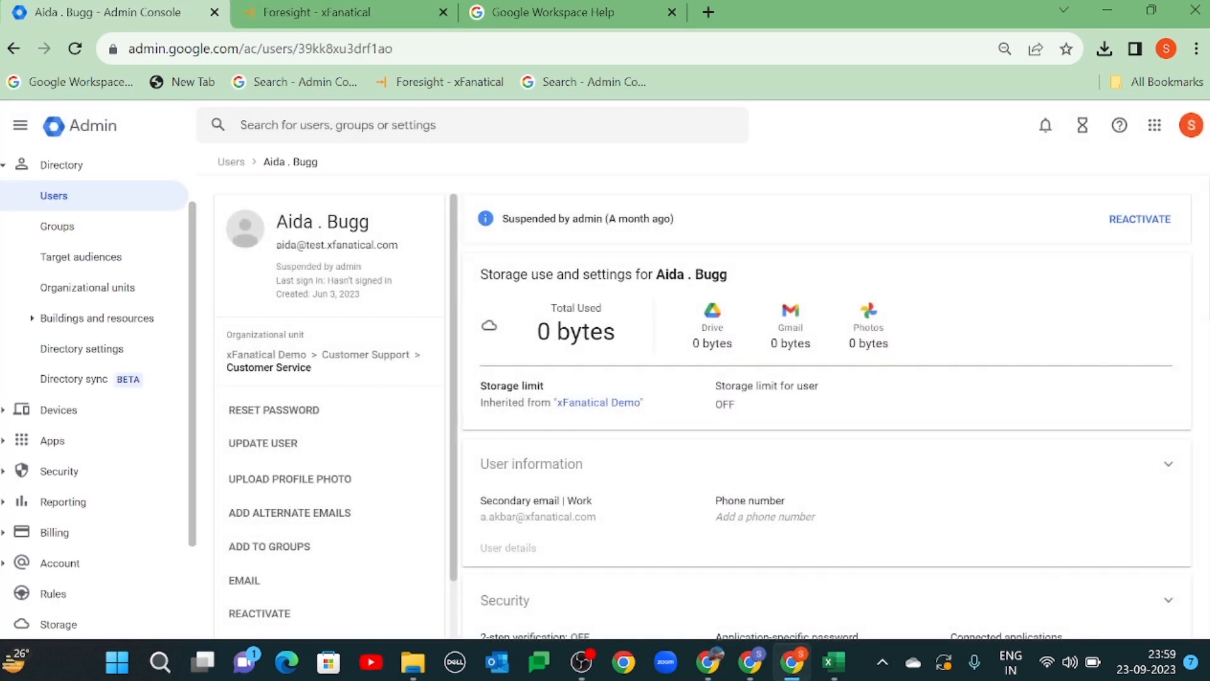
pyautogui.tripleClick(319, 369)
pyautogui.click(571, 466)
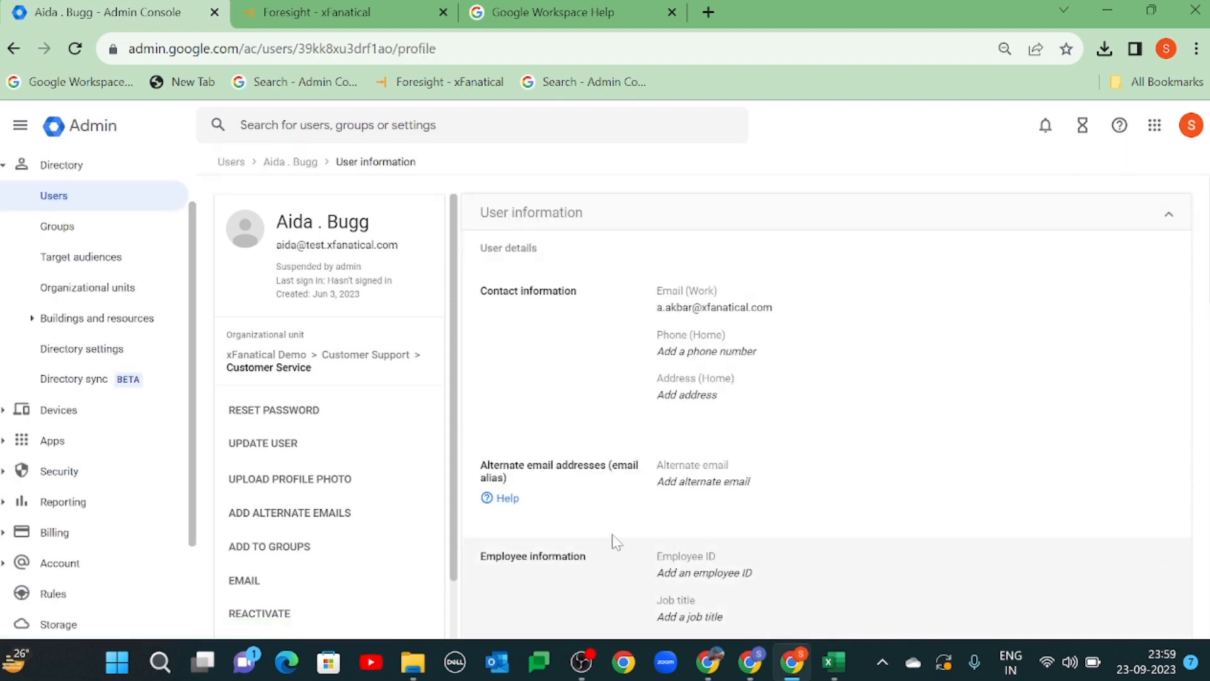
pyautogui.scroll(-3, 616, 542)
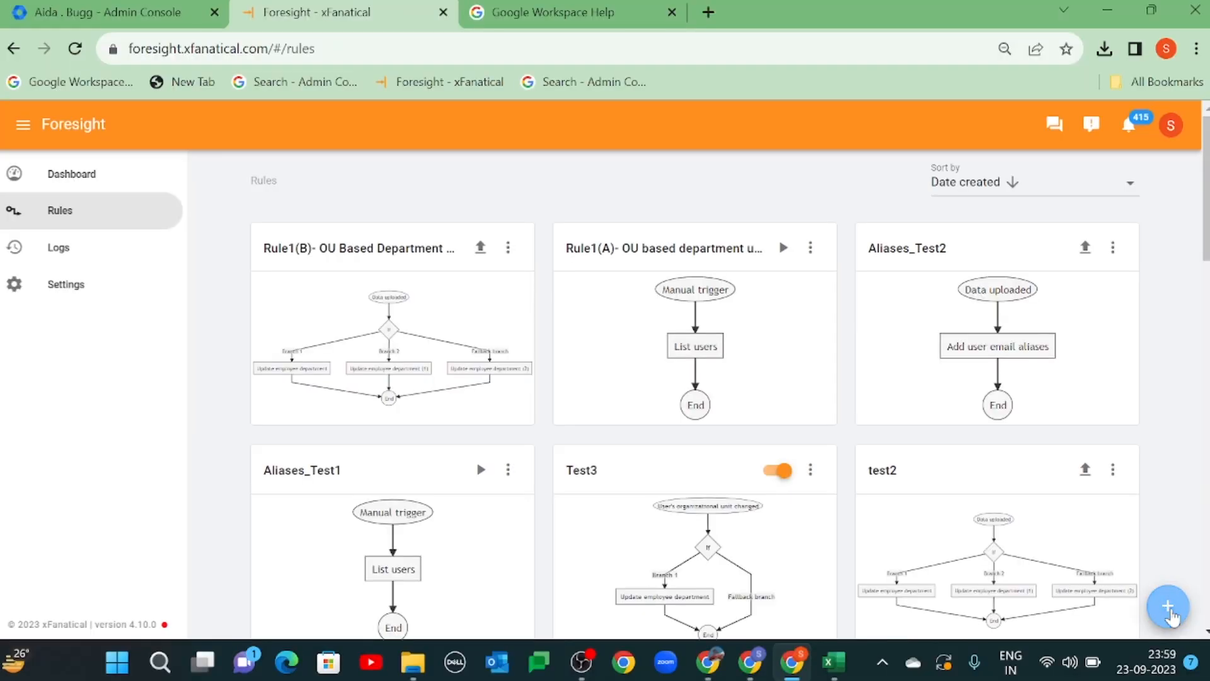
# - In Foresight, start a rule triggered by User's organizational unit changed, with new unit /Customer Support/Customer Service and present unit /Customer Support/Customer Success
pyautogui.click(1167, 608)
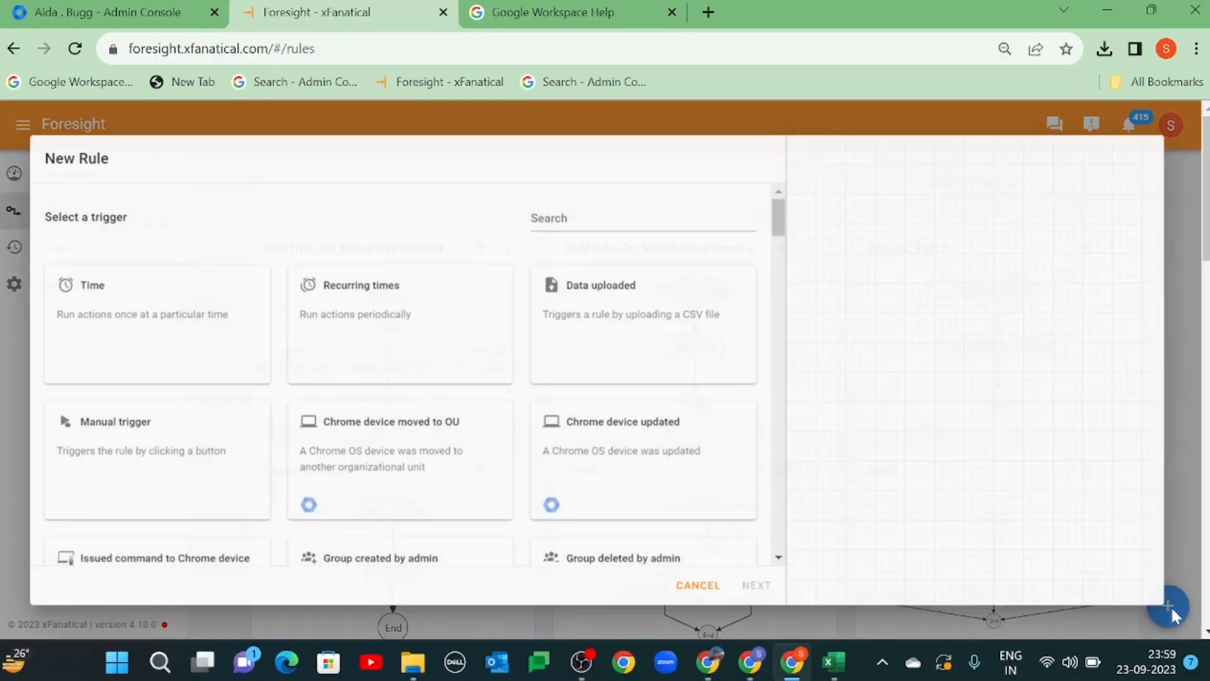
pyautogui.write("User's or")
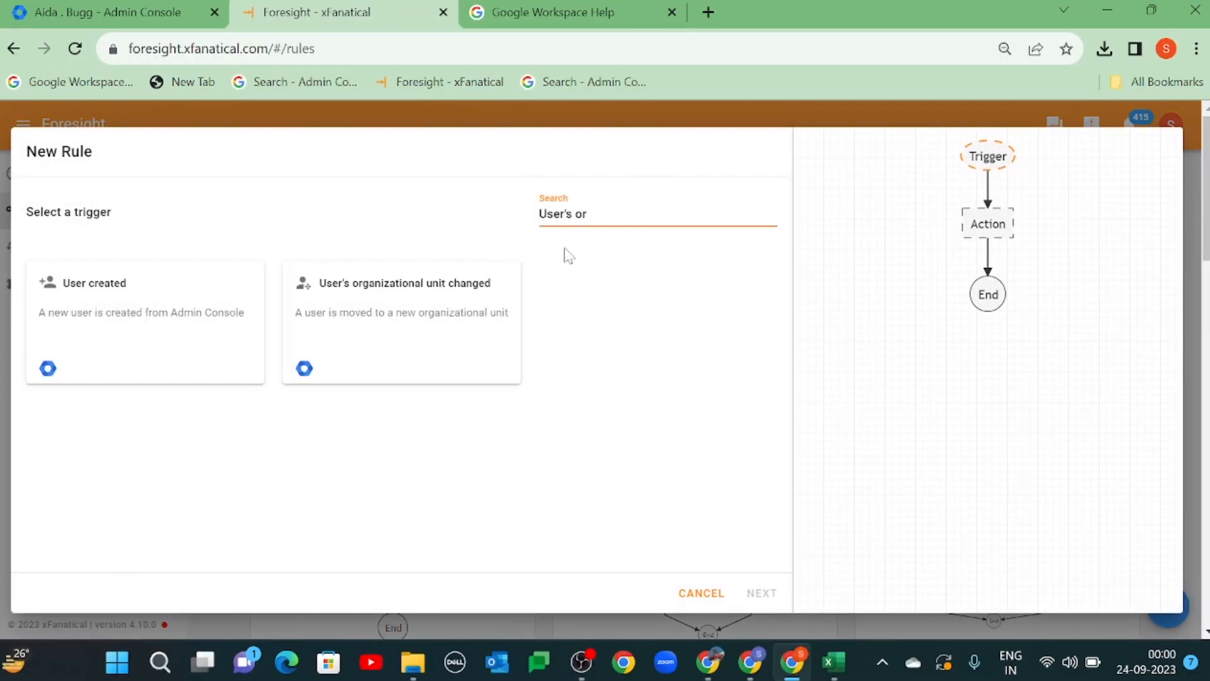
pyautogui.click(464, 314)
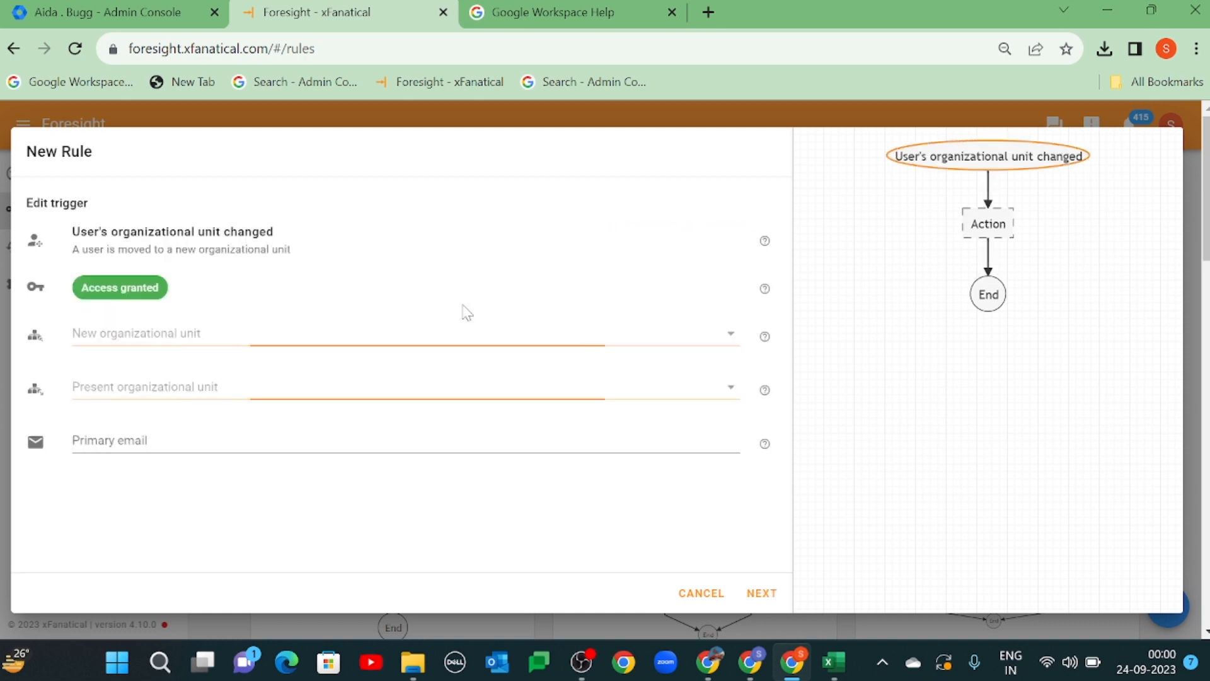
pyautogui.click(297, 333)
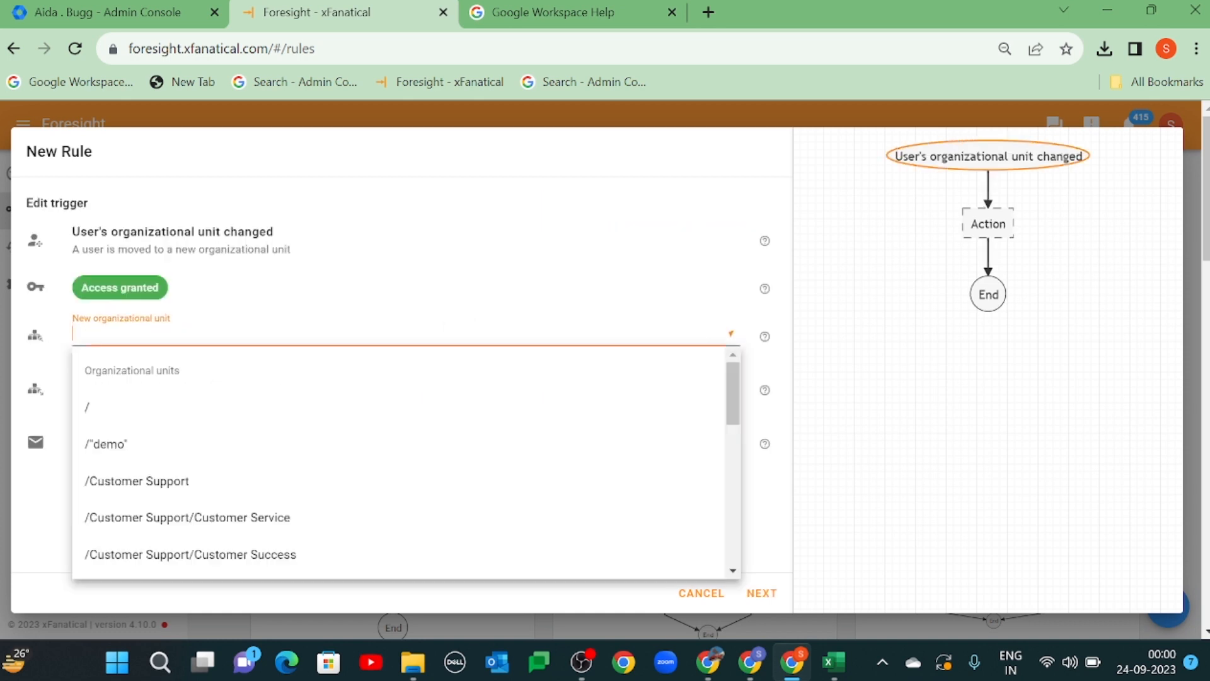
pyautogui.click(297, 524)
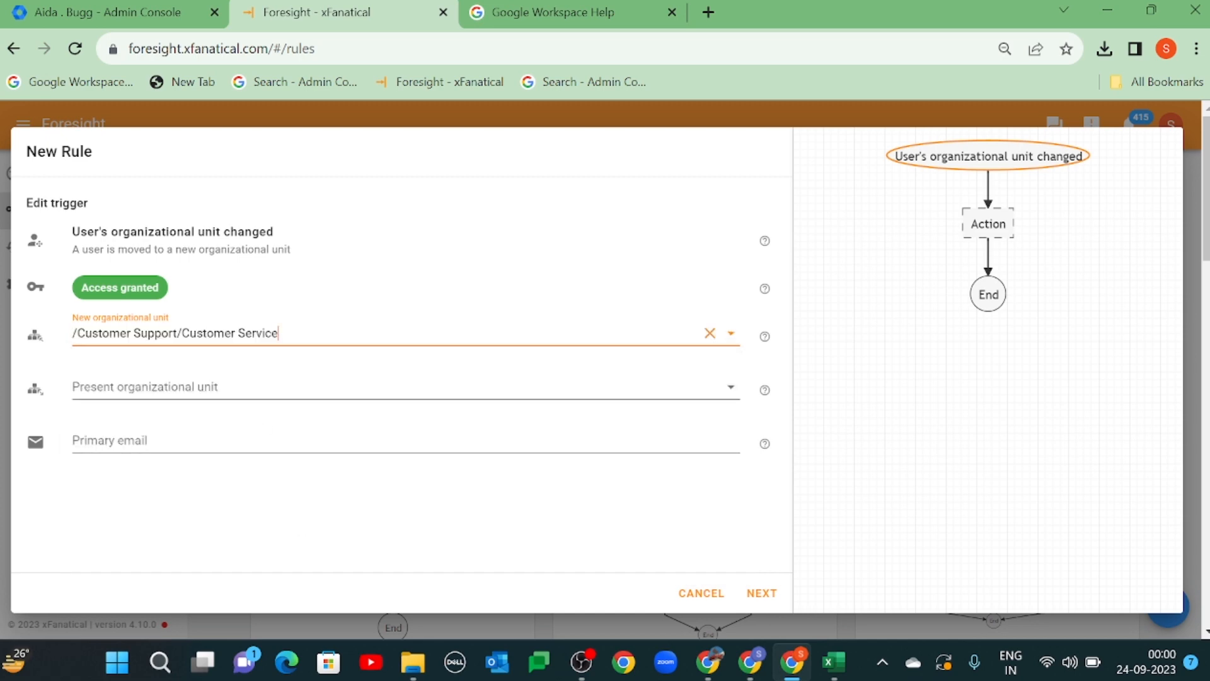
pyautogui.click(271, 387)
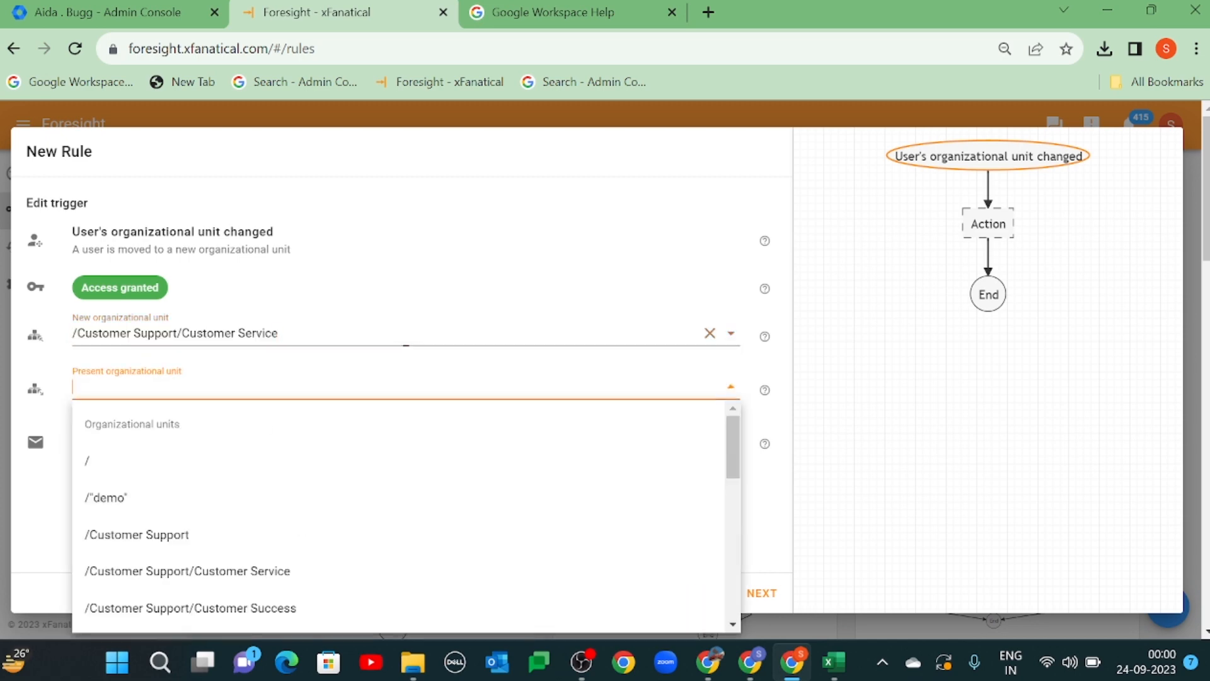
pyautogui.click(260, 608)
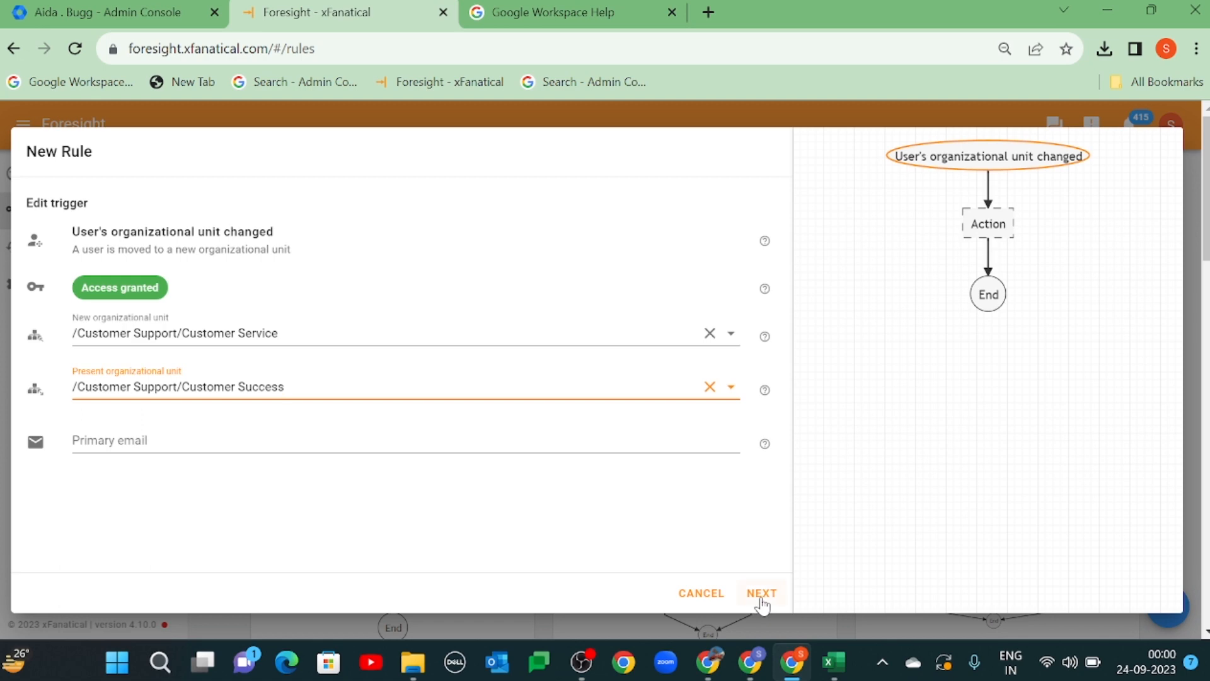
pyautogui.click(761, 595)
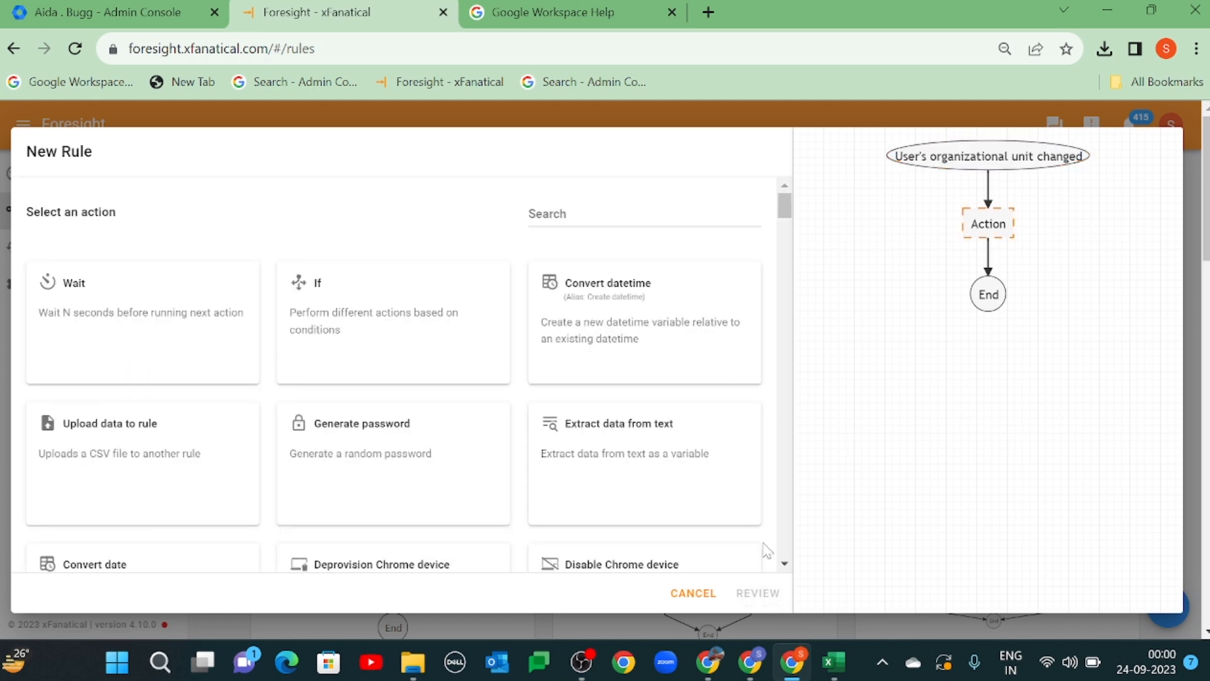
# - Add an If action whose Branch 1 condition is New Organizational Unit Path text starts with /Customer Support/Customer Services
pyautogui.click(367, 326)
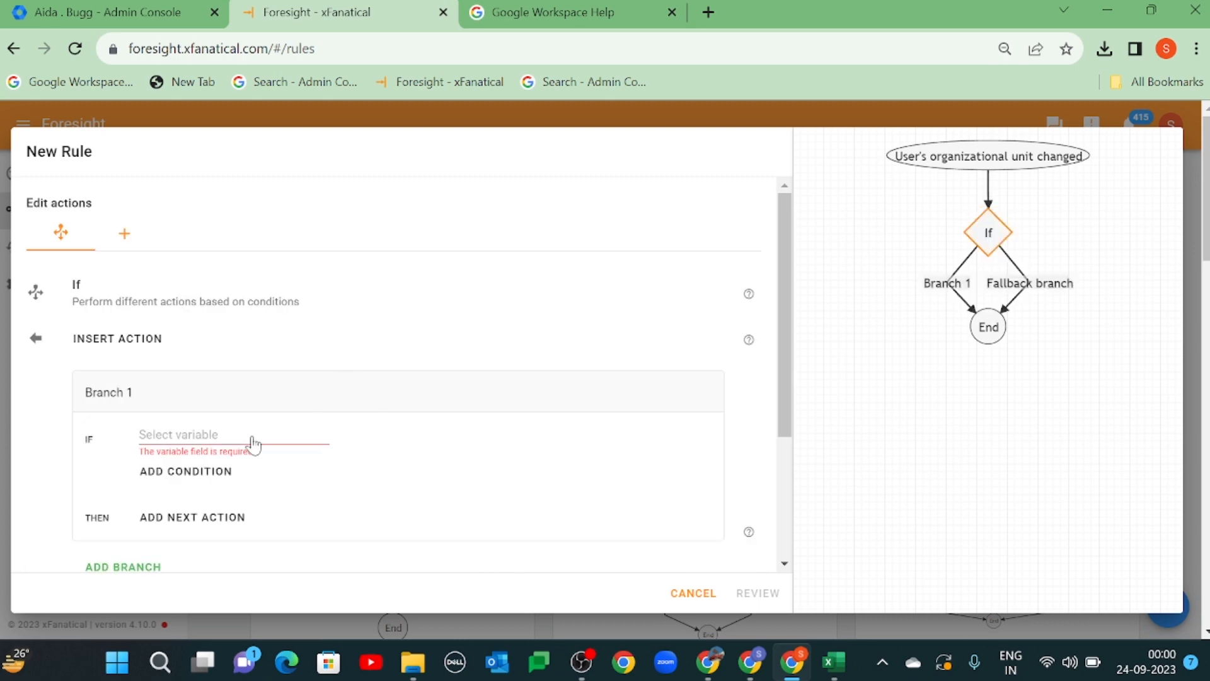
pyautogui.scroll(-2, 208, 435)
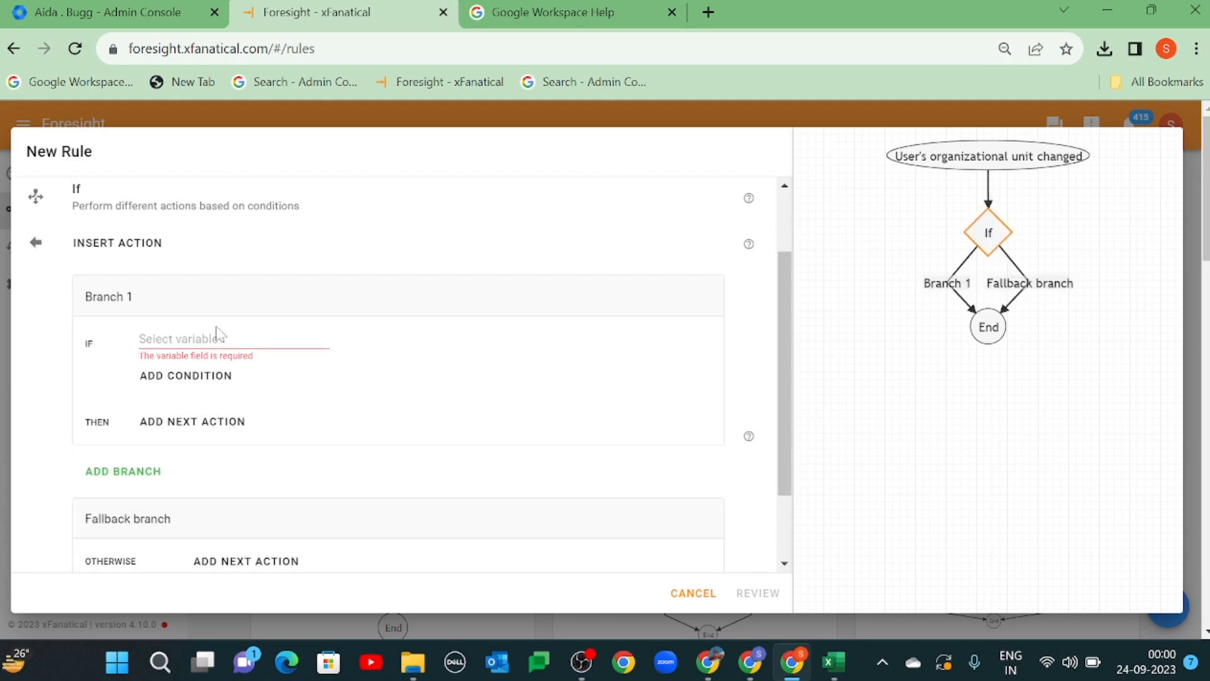
pyautogui.click(218, 339)
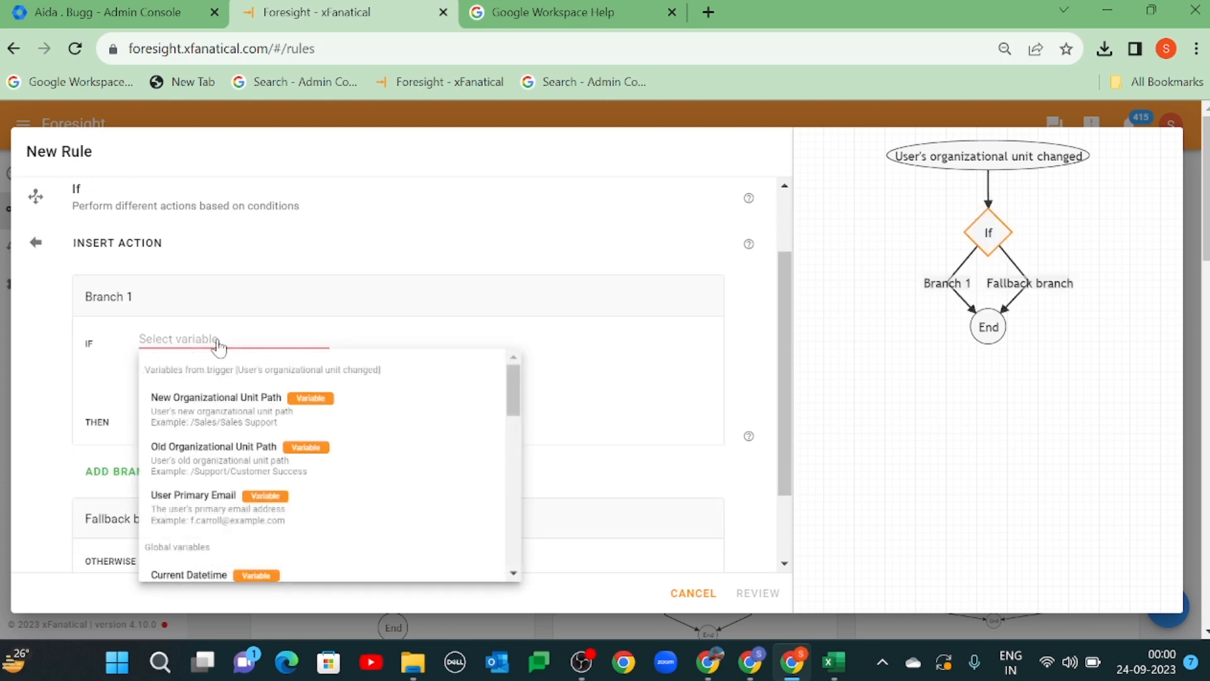
pyautogui.click(237, 420)
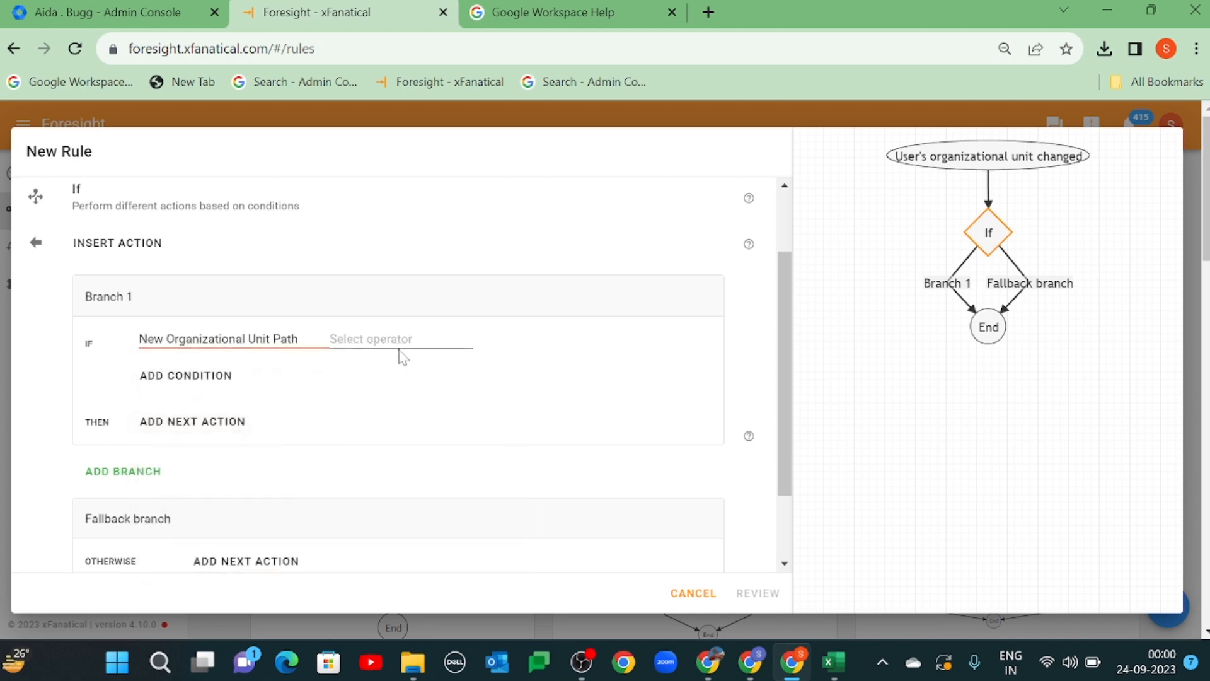
pyautogui.click(399, 344)
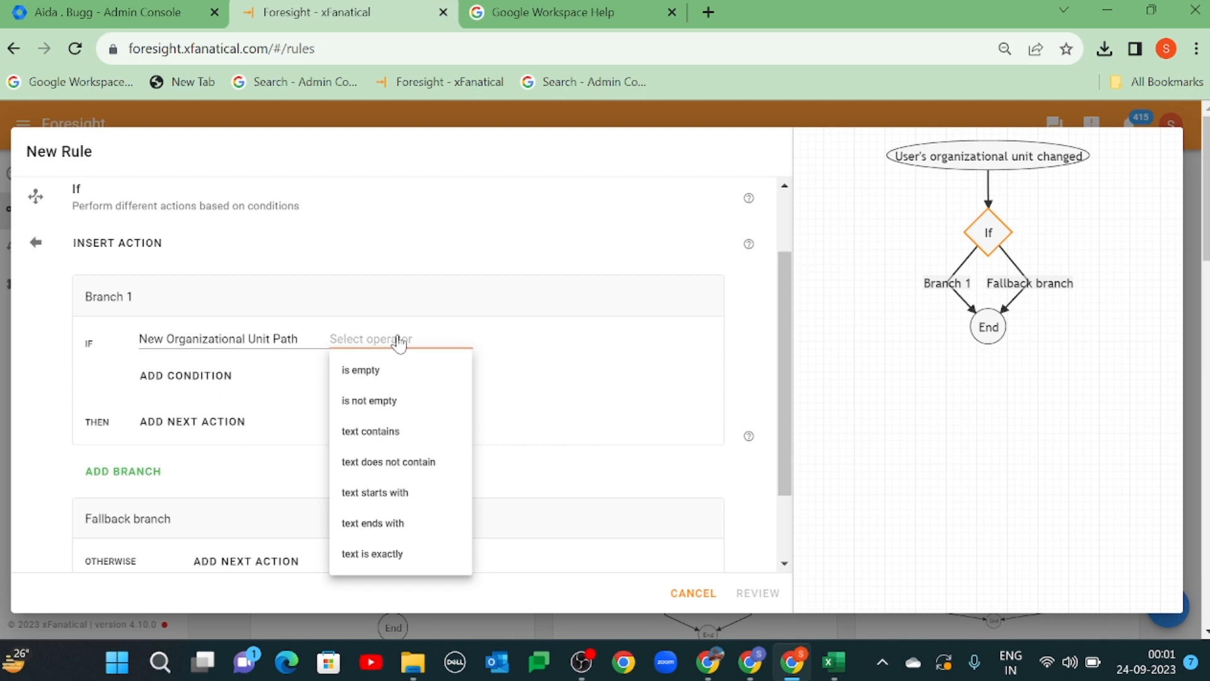
pyautogui.click(392, 500)
pyautogui.click(567, 340)
pyautogui.write('/Customer Support/C')
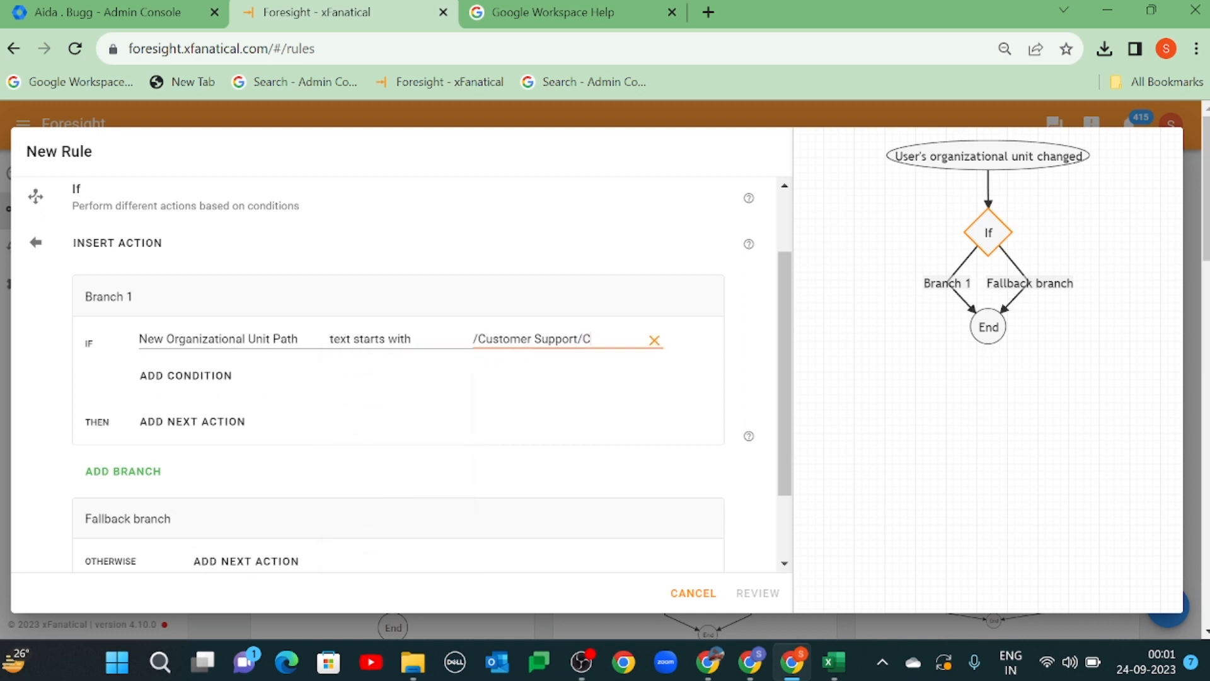
pyautogui.write('utomerstomer Servi')
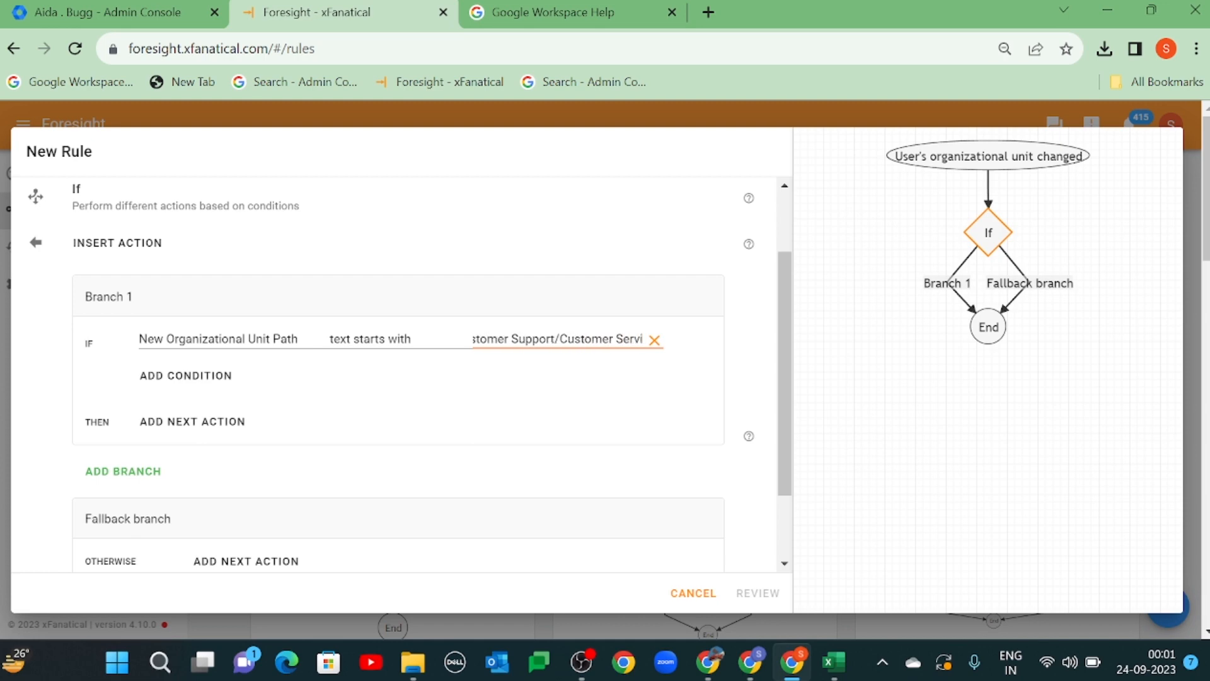
pyautogui.write('ces')
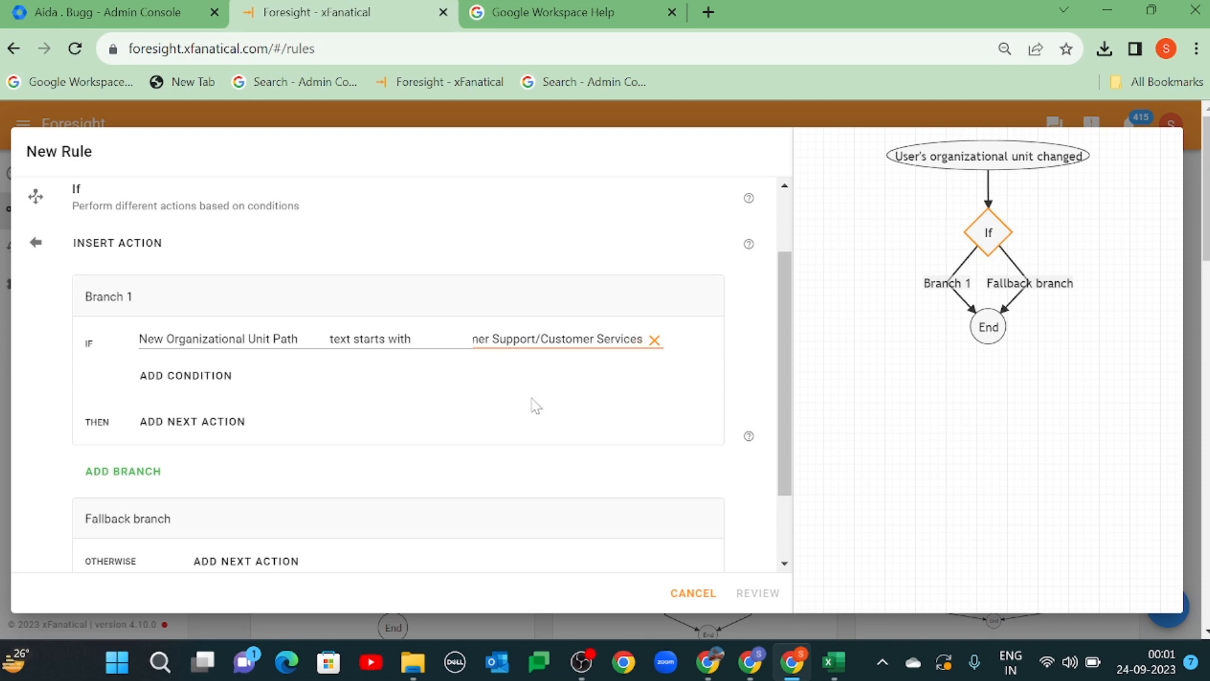
# - Add an Update employee department action to Branch 1 with the trigger's User Primary Email variable and Customer Service as department
pyautogui.click(220, 434)
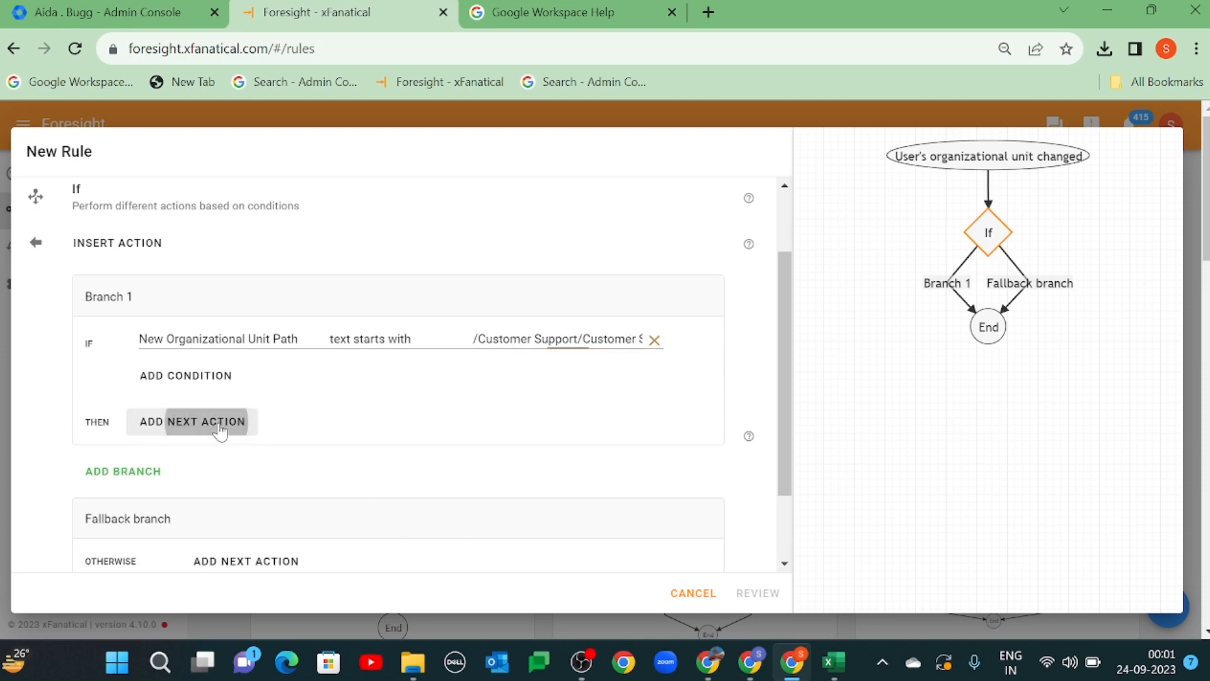
pyautogui.click(570, 214)
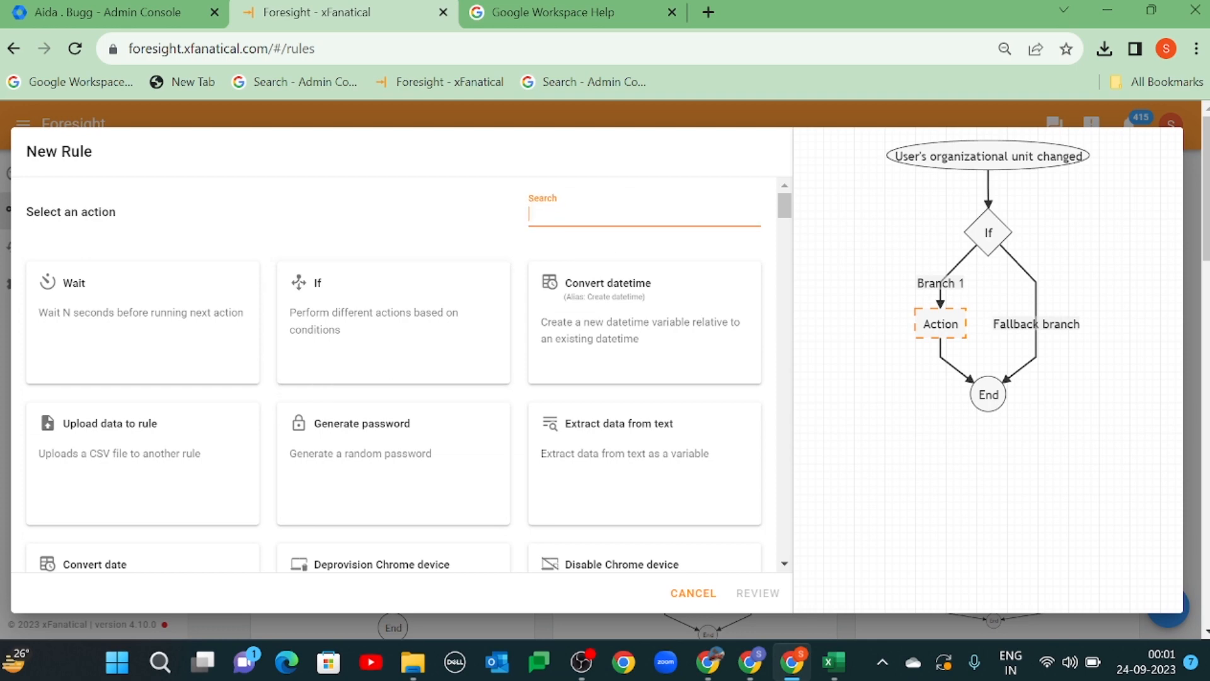
pyautogui.write('update')
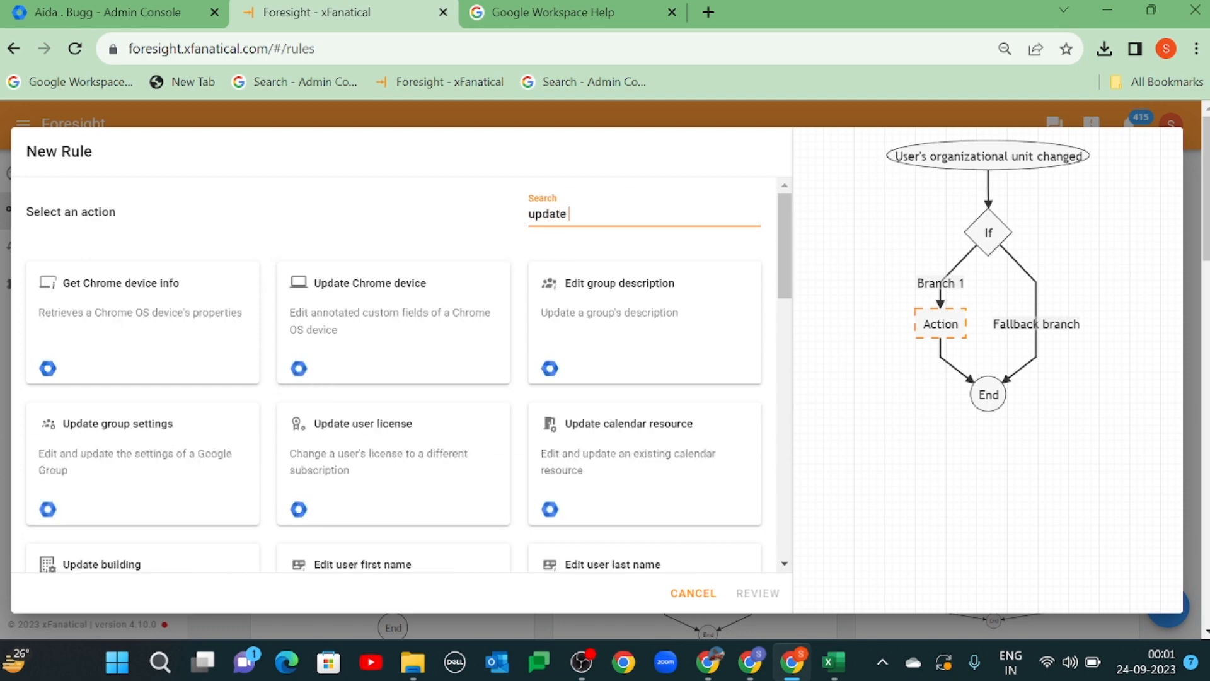
pyautogui.write(' empl')
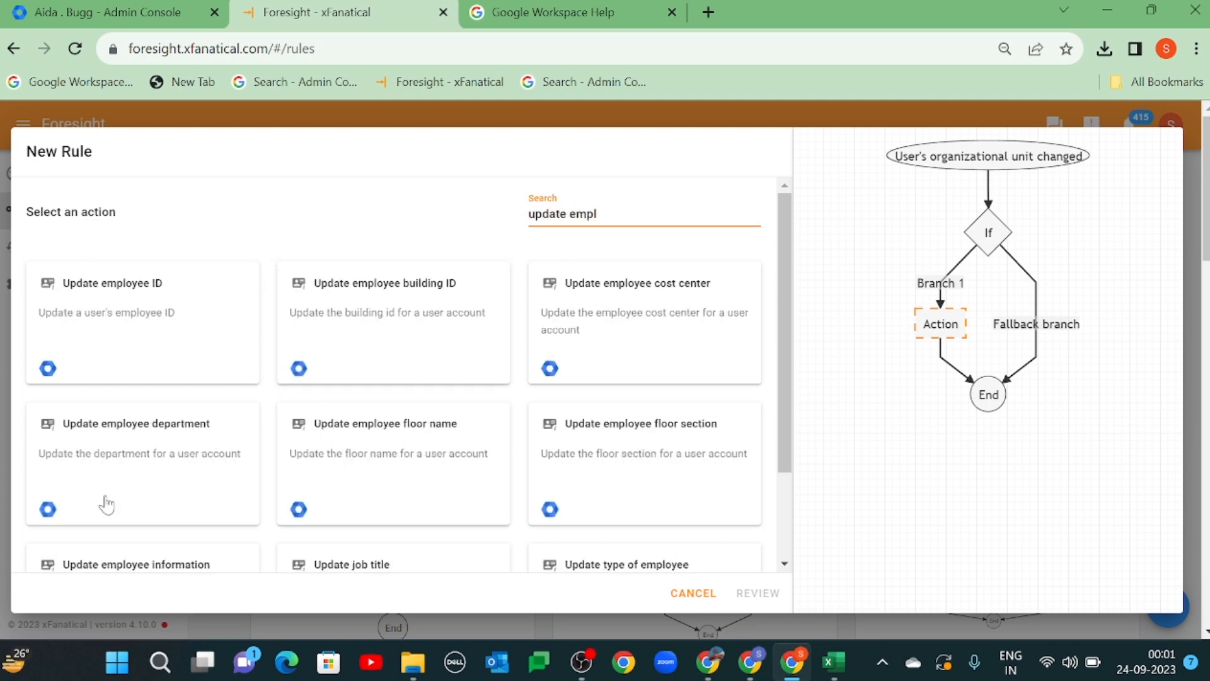
pyautogui.click(181, 451)
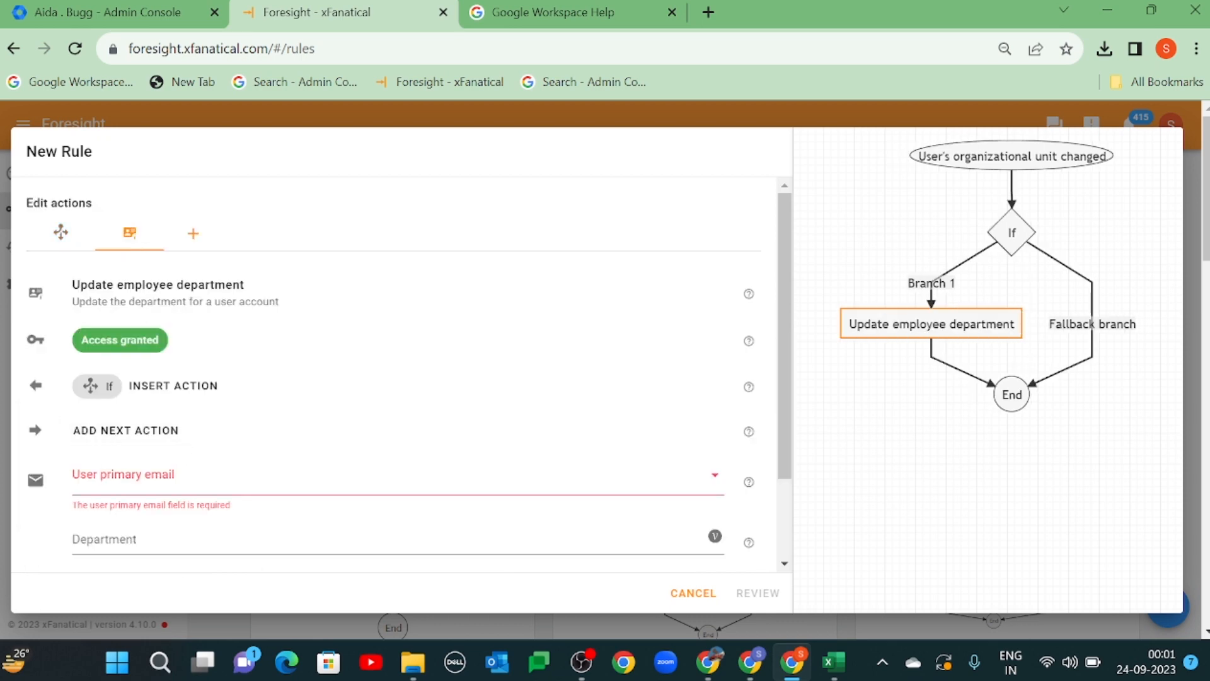
pyautogui.click(139, 476)
pyautogui.click(136, 575)
pyautogui.click(136, 540)
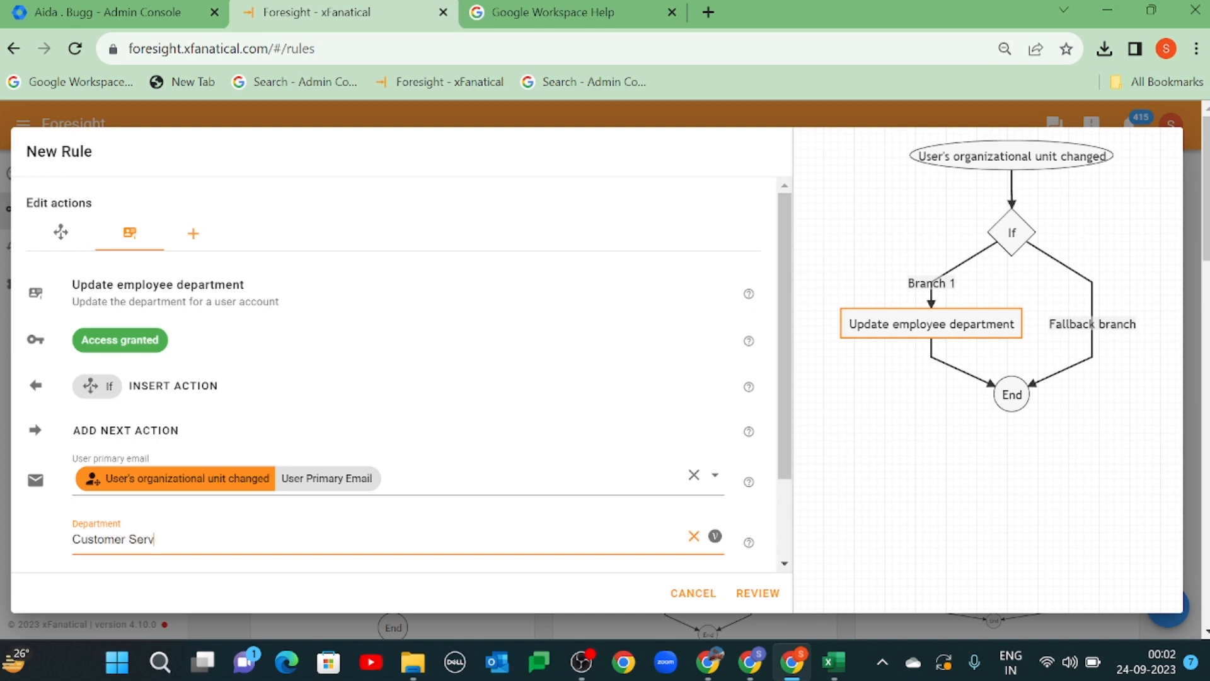
pyautogui.scroll(-2, 441, 563)
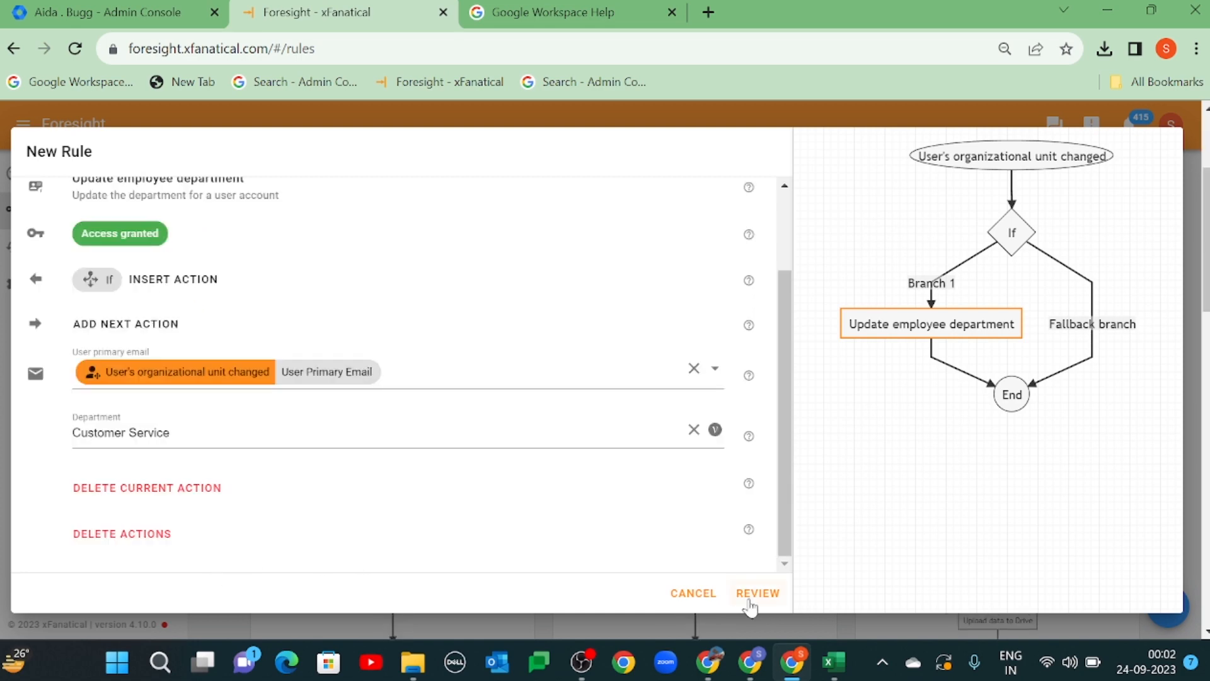
# - Name the rule "Auto Update department by OU" and create it
pyautogui.click(753, 596)
pyautogui.click(433, 252)
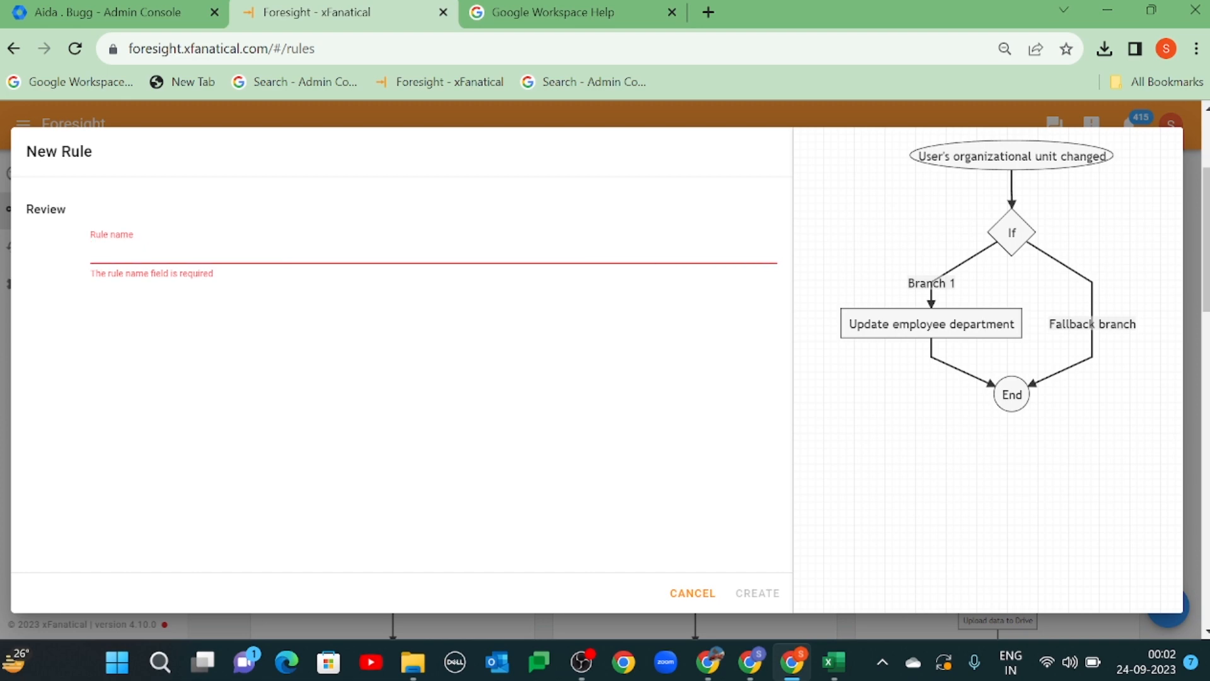
pyautogui.write('Auto Update department by OU')
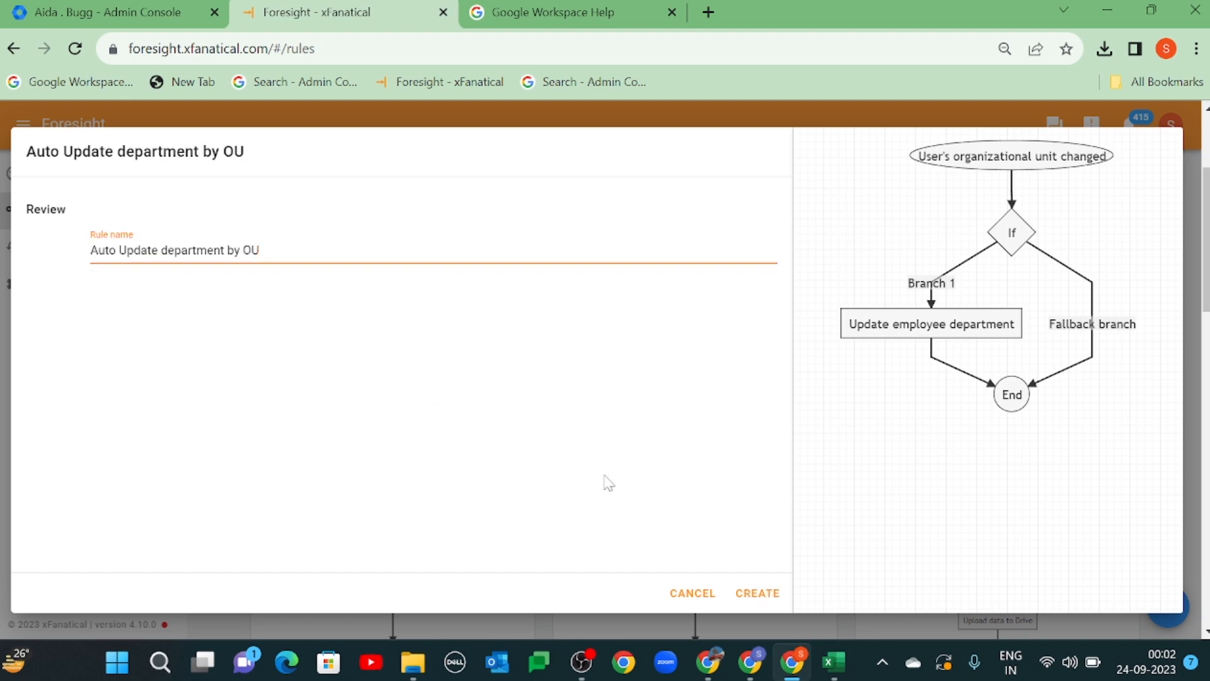
pyautogui.click(757, 593)
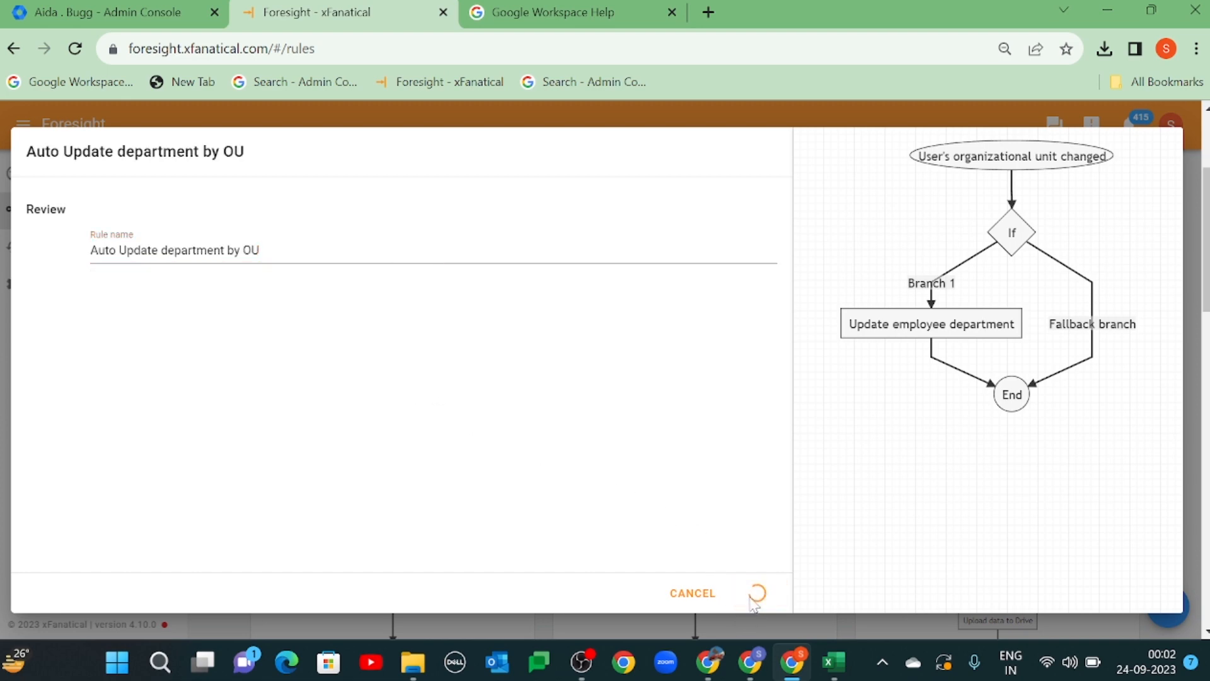